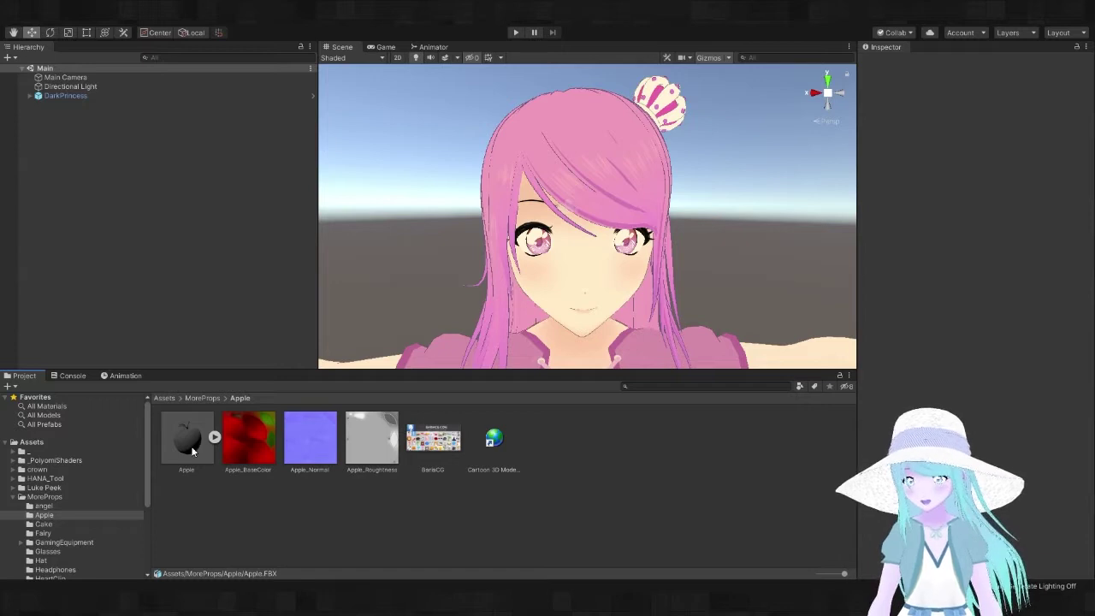
Expand DarkPrincess through Root, Hips, Spine, Chest and UpperChest down to the Neck bone.
key("q")
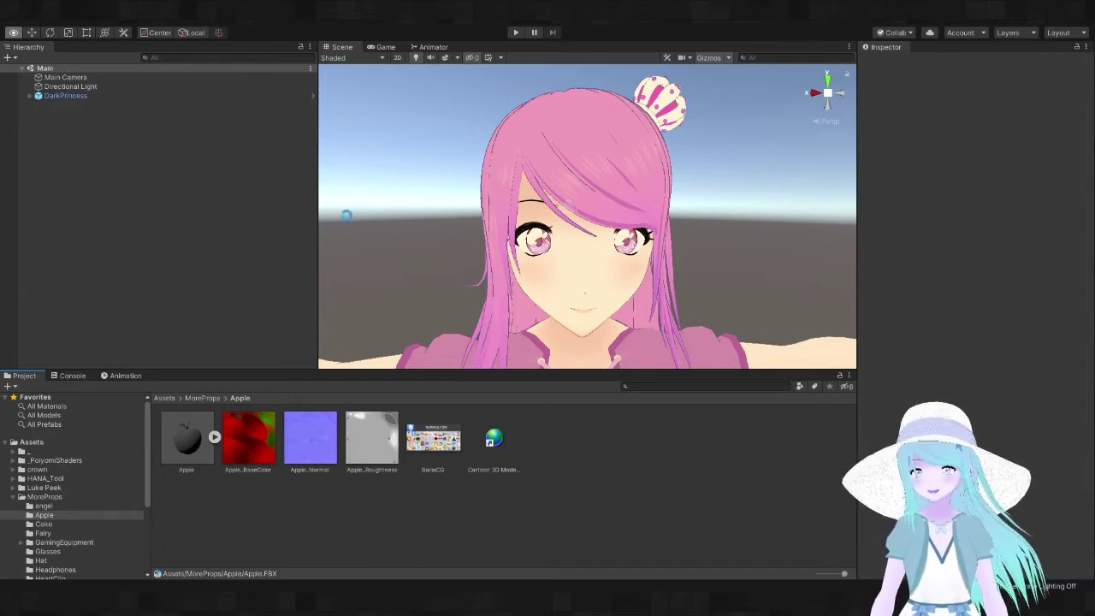
left_click(30, 95)
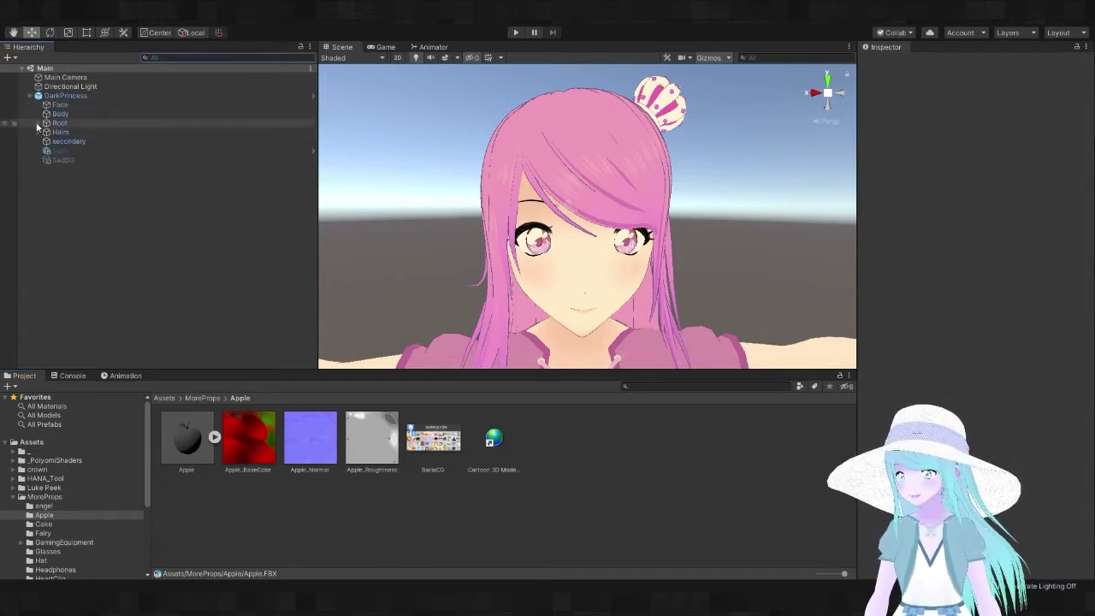
left_click(38, 124)
left_click(45, 134)
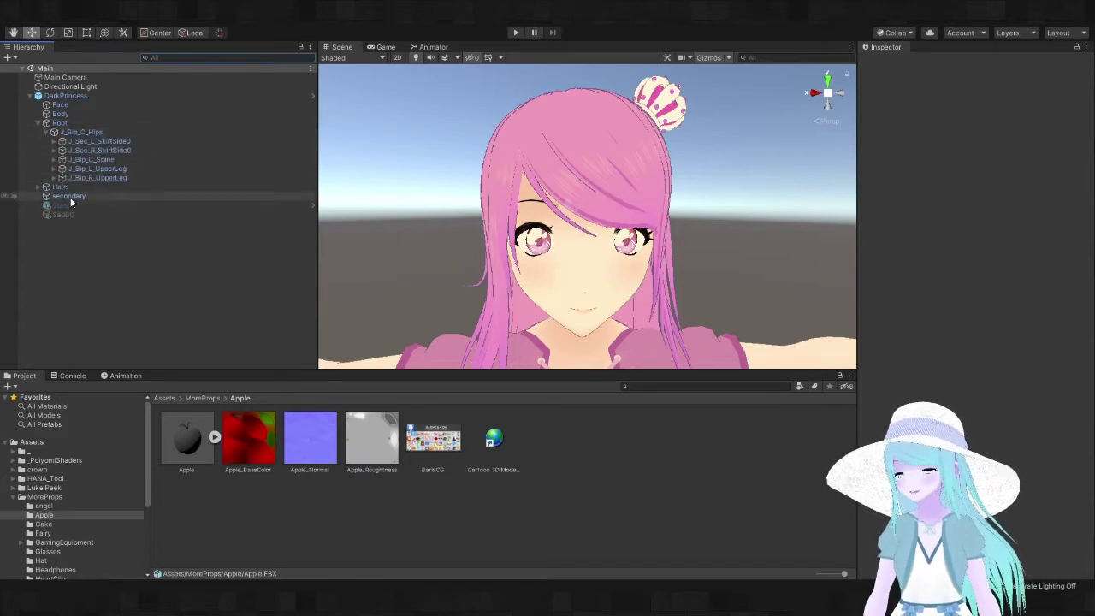
left_click(55, 160)
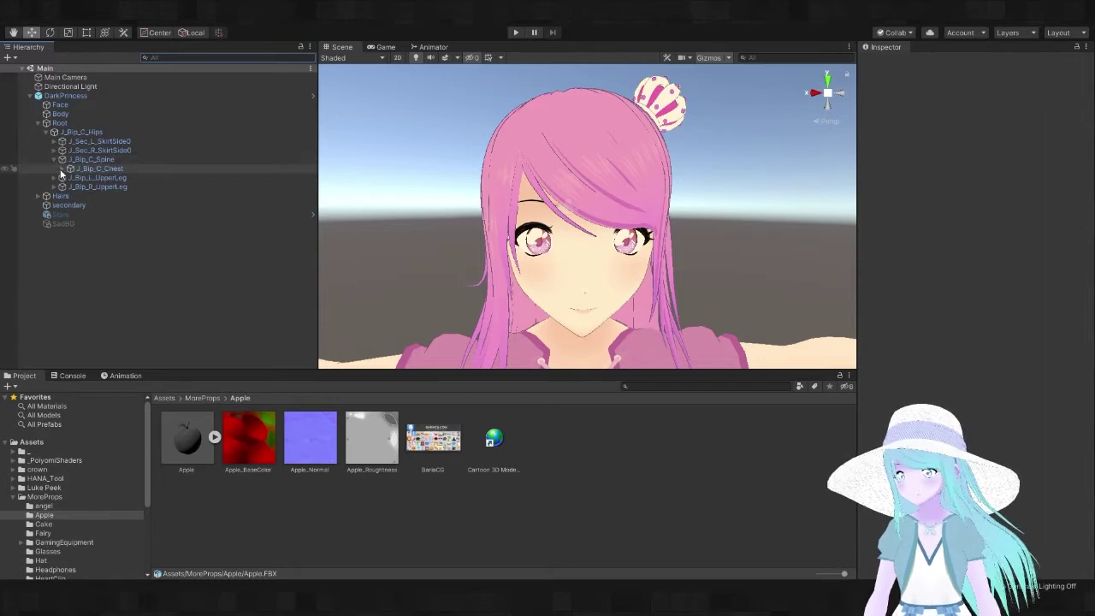
left_click(63, 169)
left_click(70, 177)
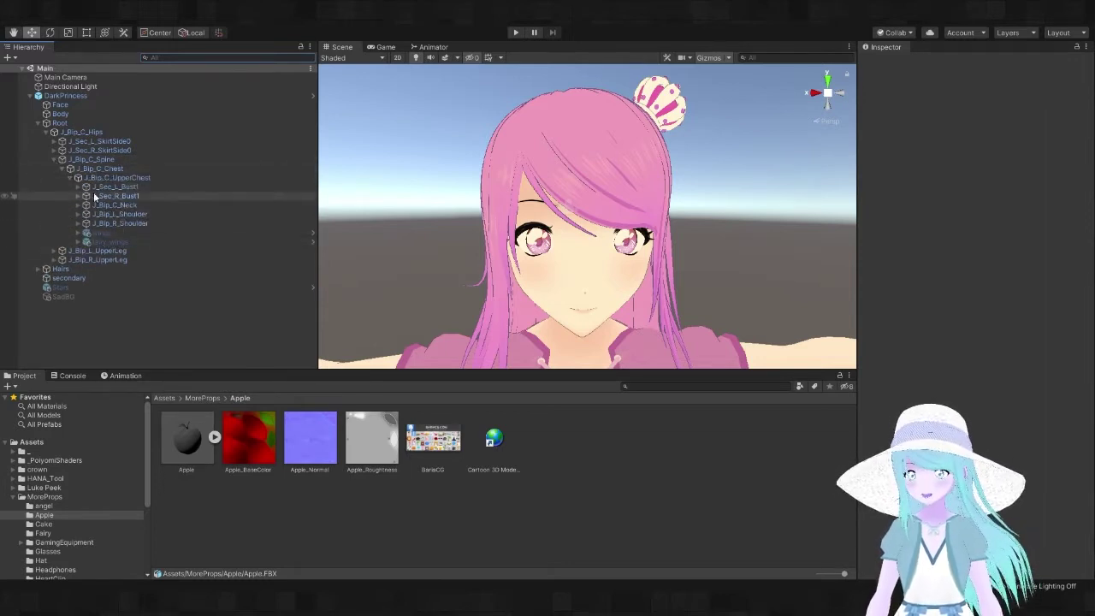
left_click(84, 207)
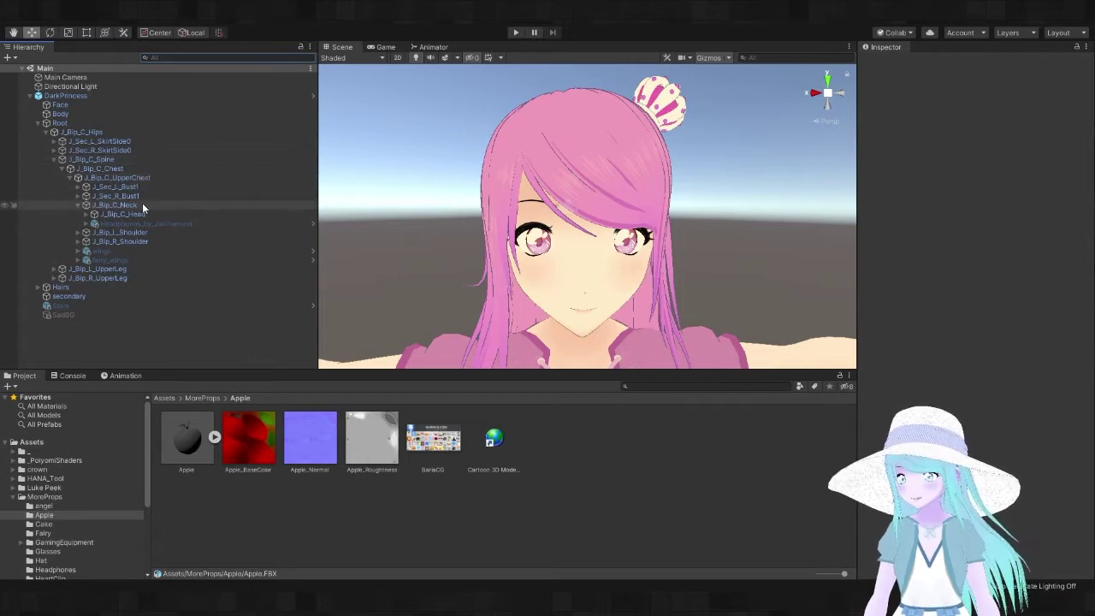
Select J_Bip_C_Head and expand it to reveal its hair joints, collider group and props.
left_click(121, 216)
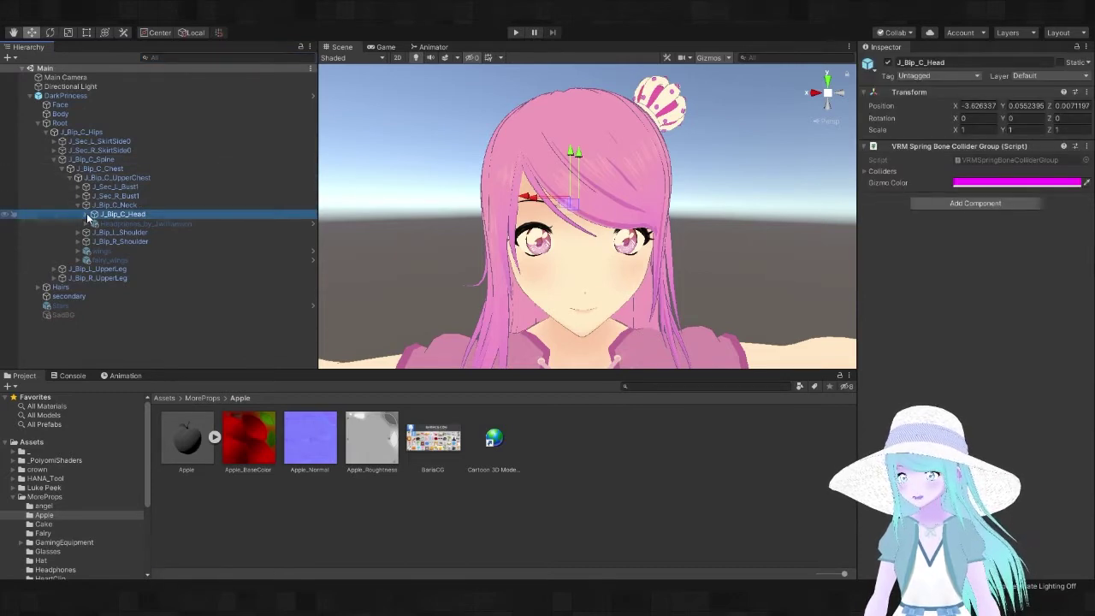
left_click(89, 215)
scroll(195, 213, "down", 3)
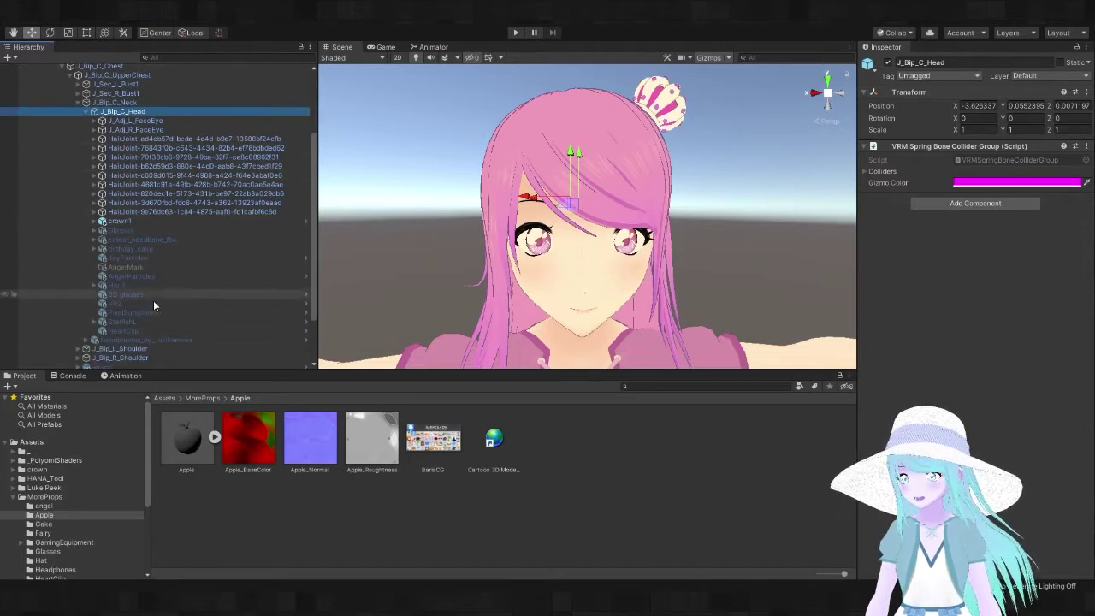
scroll(196, 244, "up", 2)
scroll(207, 246, "up", 2)
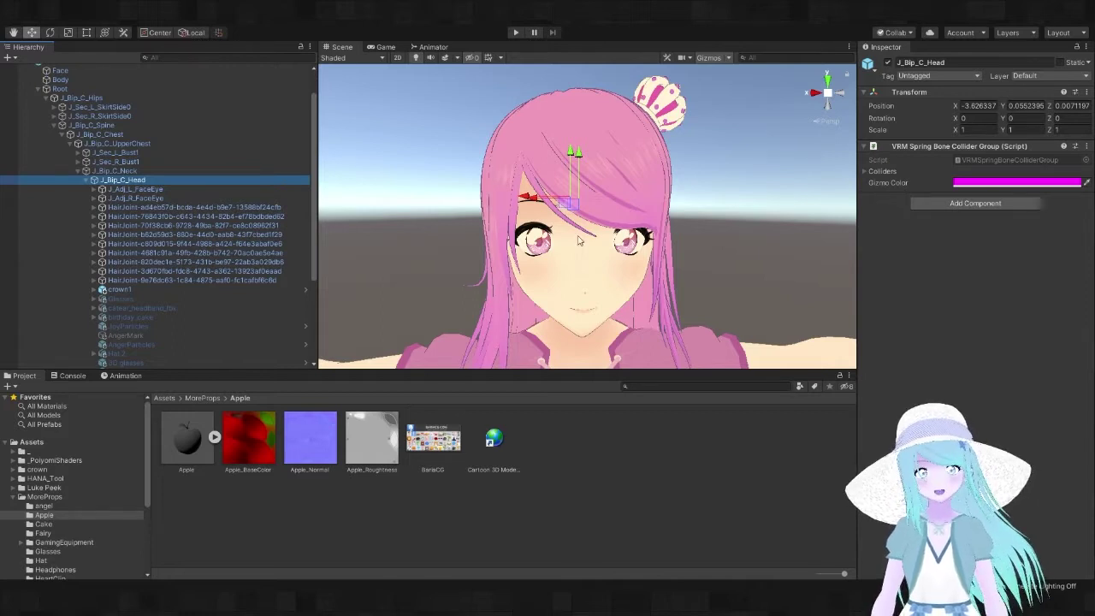
Parent the Apple model under J_Bip_C_Head and set its scale to 1, 1, 1.
key("ctrl+z")
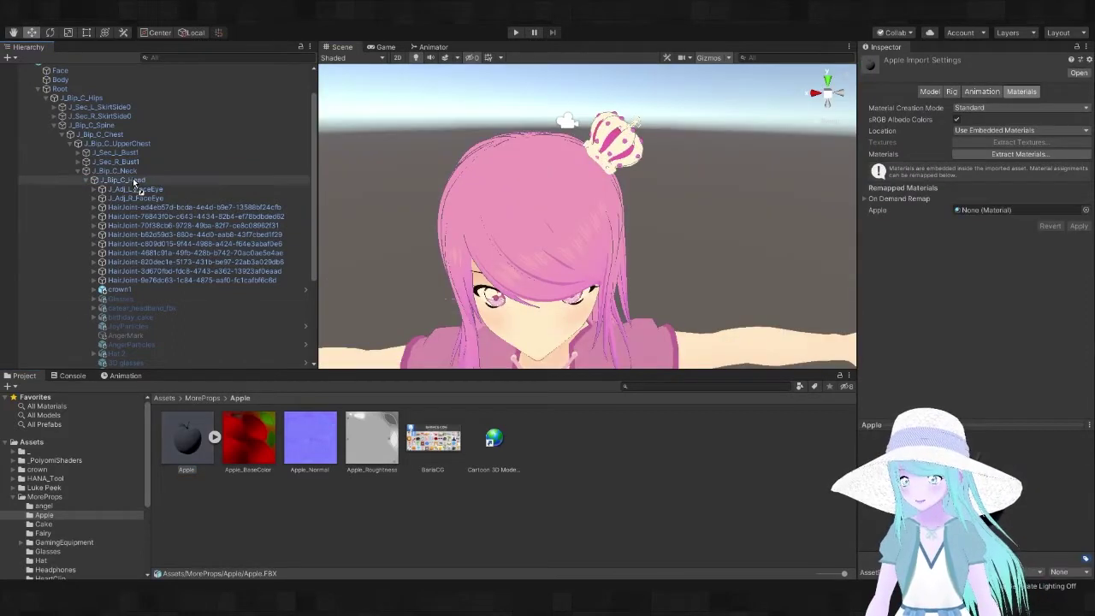
left_click_drag(134, 181, 136, 183)
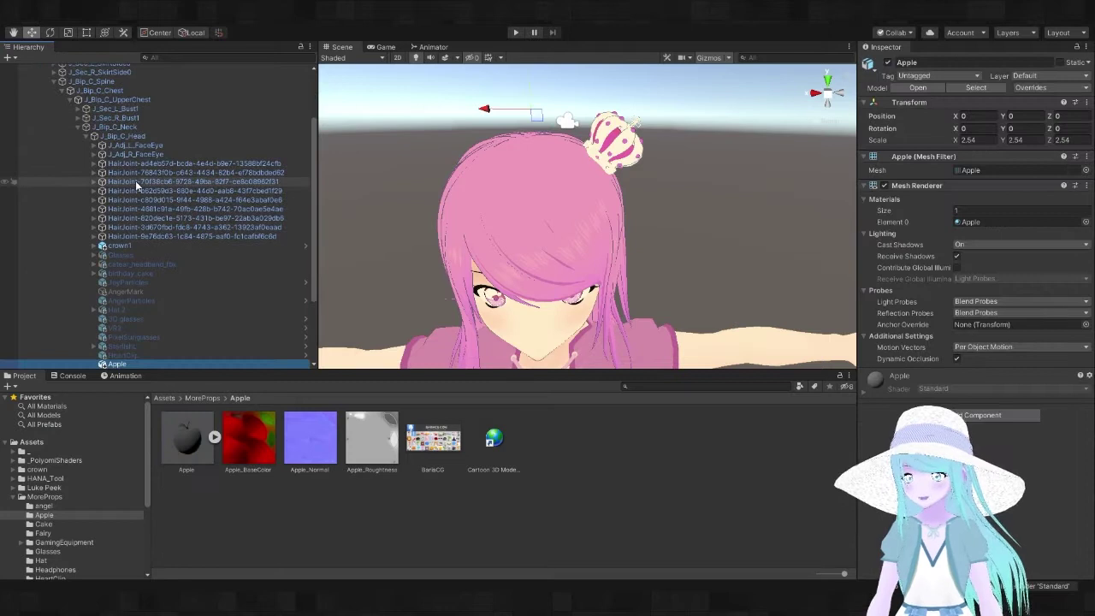
left_click(982, 141)
type("1")
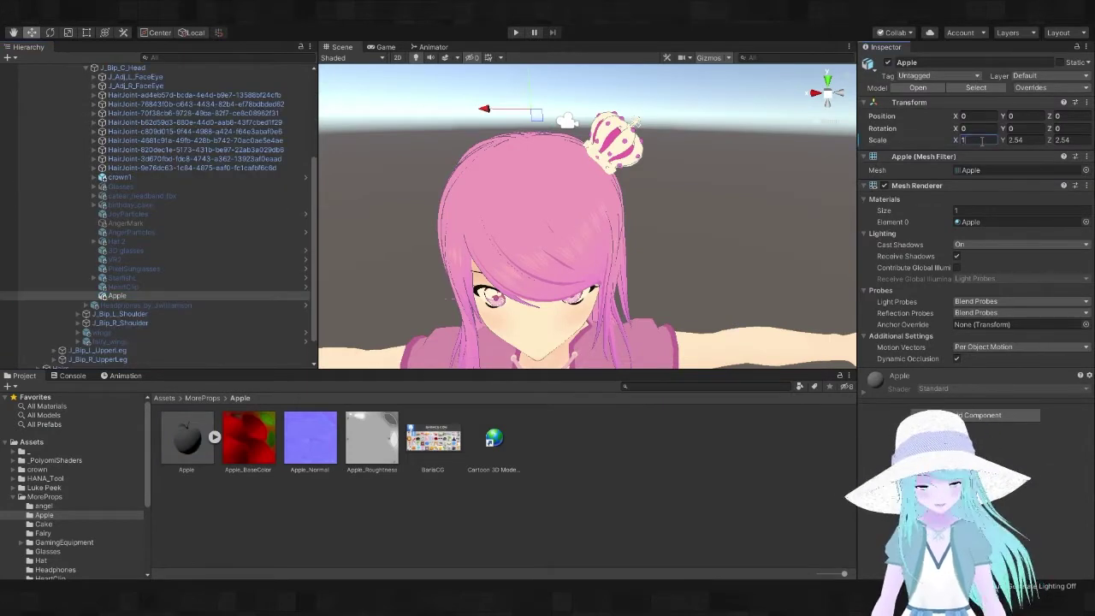
key("Tab")
type("1")
key("Tab")
type("1")
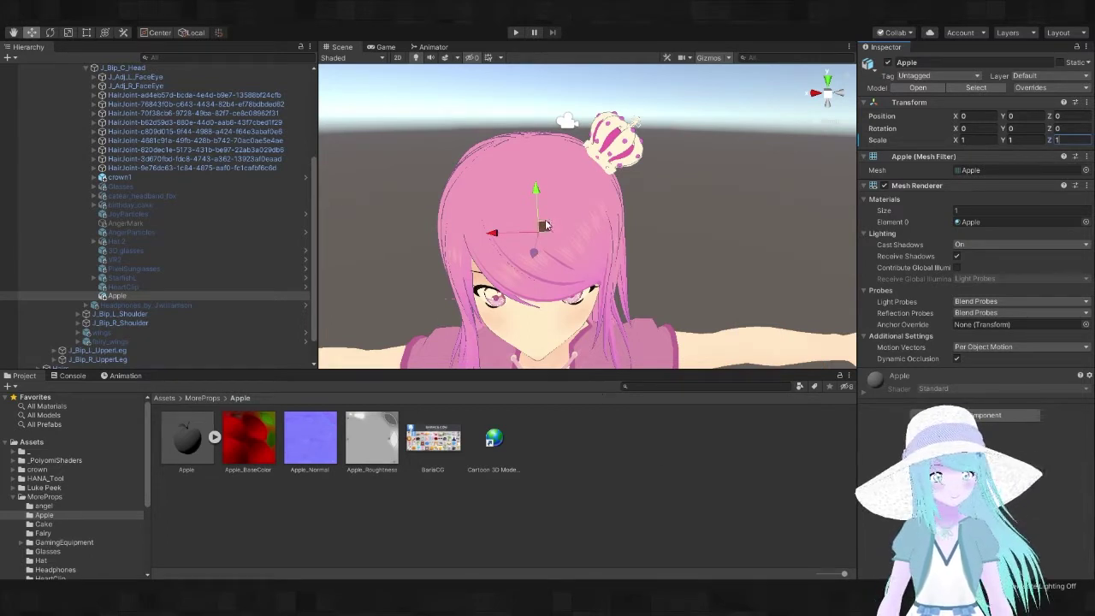
Raise the apple slightly along Y and frame the view on it.
left_click_drag(544, 225, 601, 182)
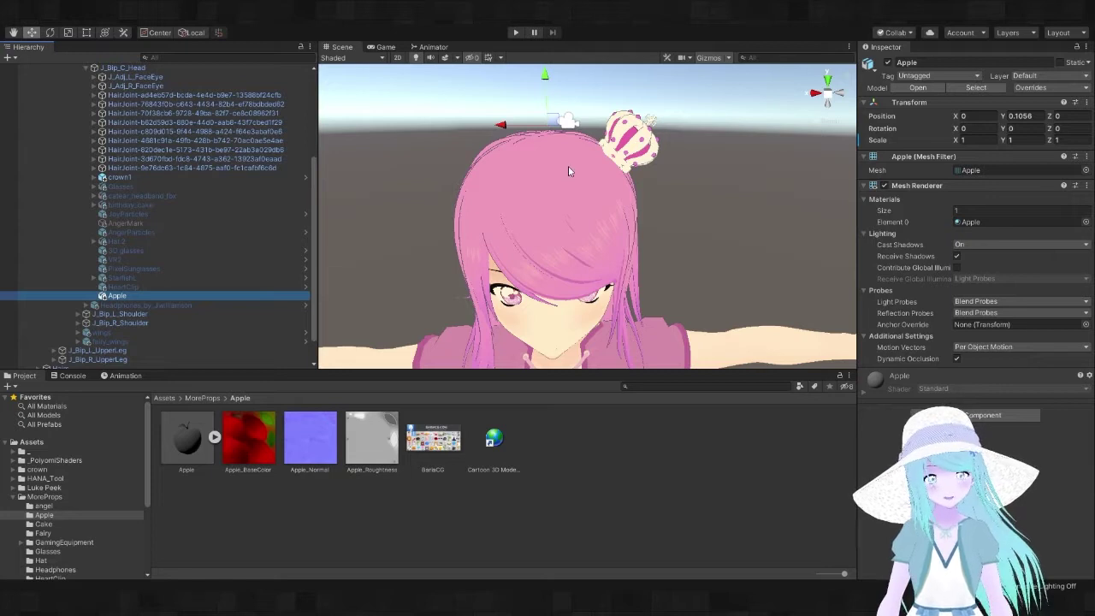
key("f")
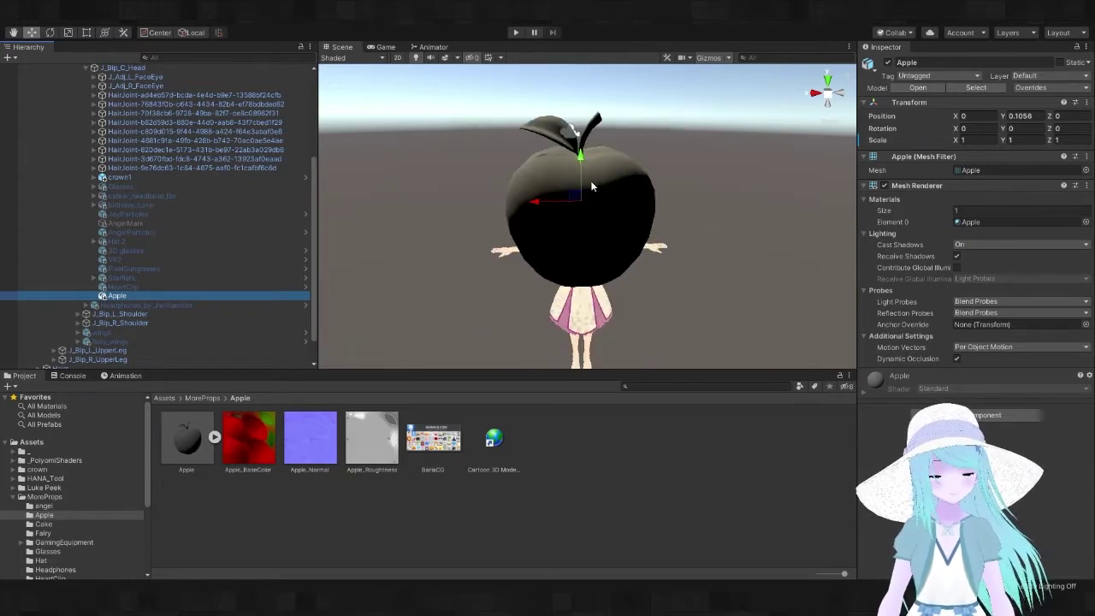
left_click_drag(630, 215, 611, 236, "alt")
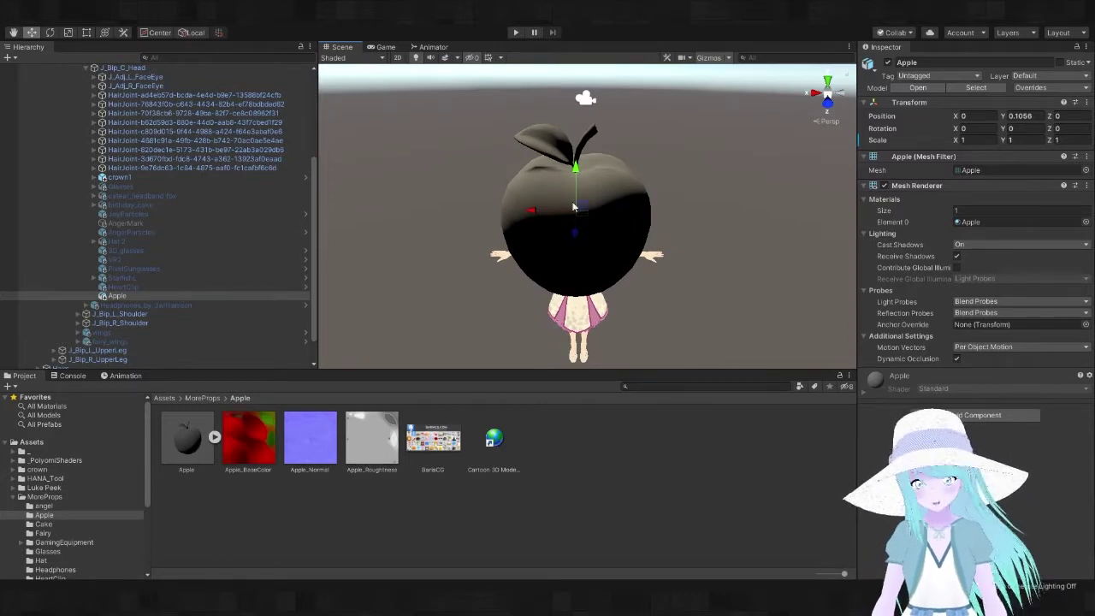
Shrink the apple with the Scale tool to a small prop, about 0.0686 scale.
left_click(67, 34)
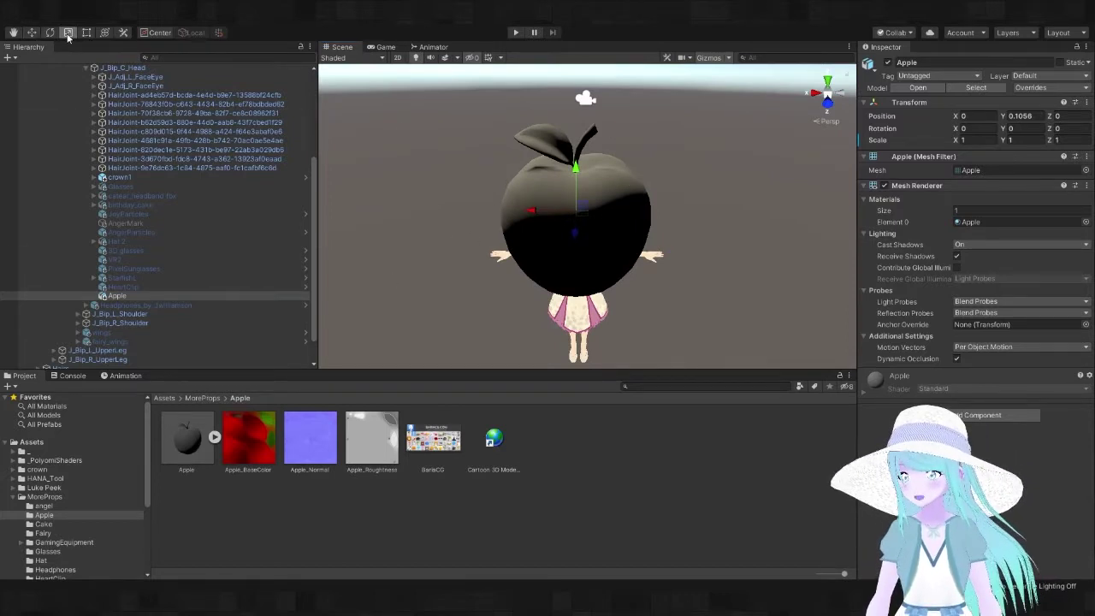
left_click_drag(576, 210, 537, 225)
scroll(536, 225, "up", 5)
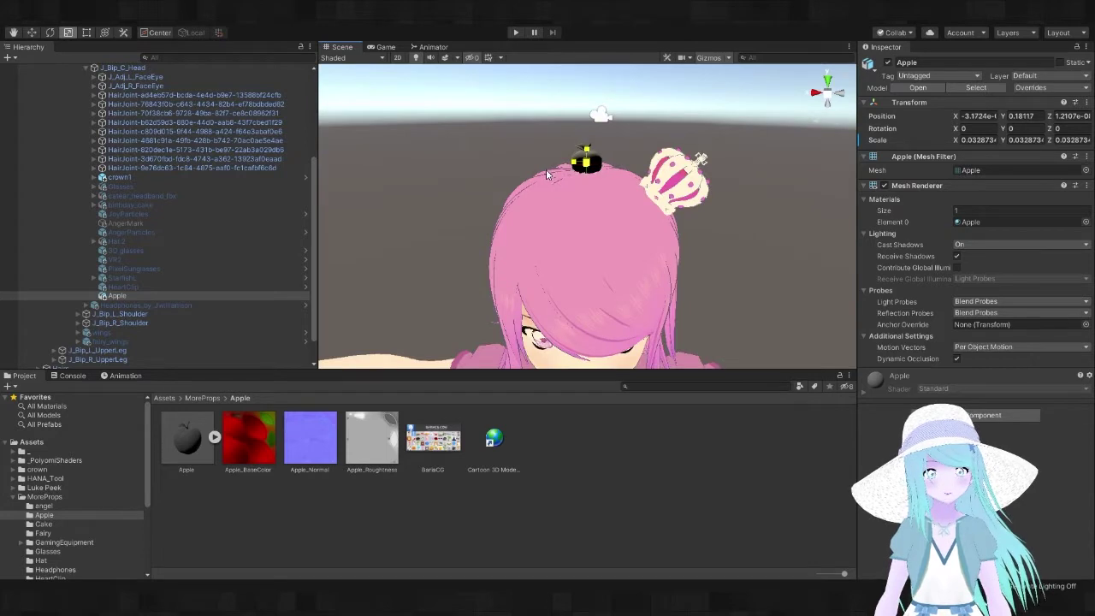
mouse_move(546, 173)
left_mouse_down()
mouse_move(575, 170)
mouse_move(564, 173)
left_mouse_up()
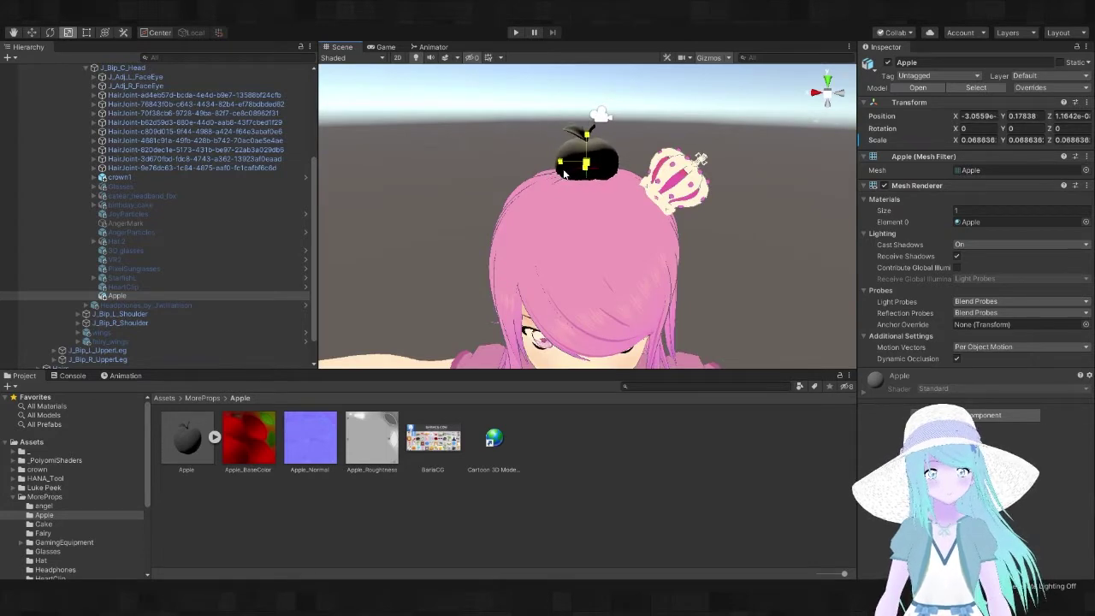
Lift the apple with the Move tool to Y 0.1929, onto the head beside the crown.
left_click(31, 32)
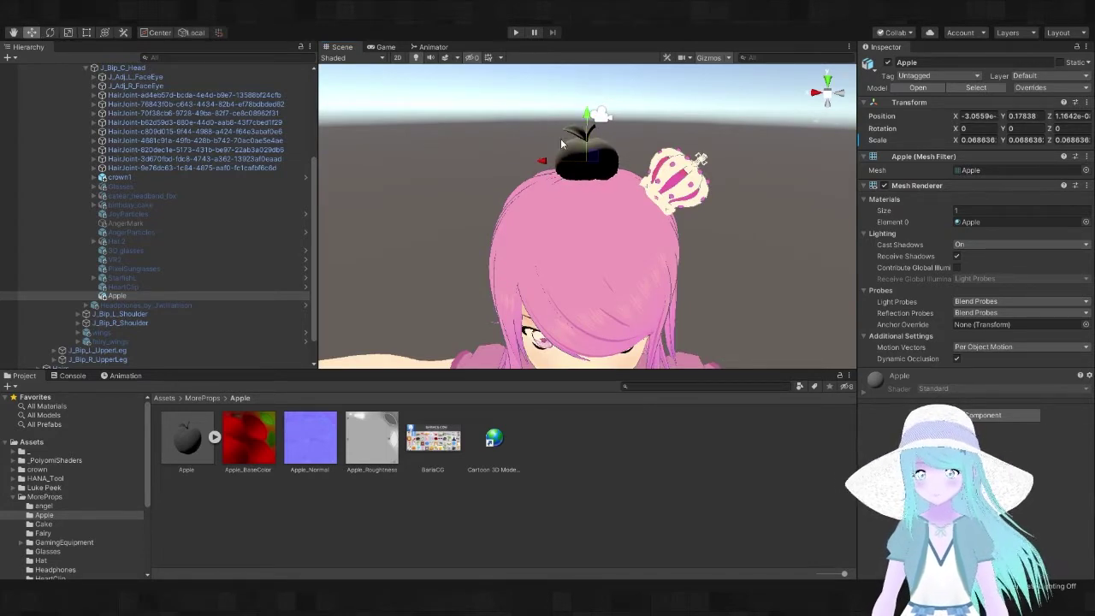
mouse_move(588, 118)
left_mouse_down()
mouse_move(588, 84)
mouse_move(587, 109)
left_mouse_up()
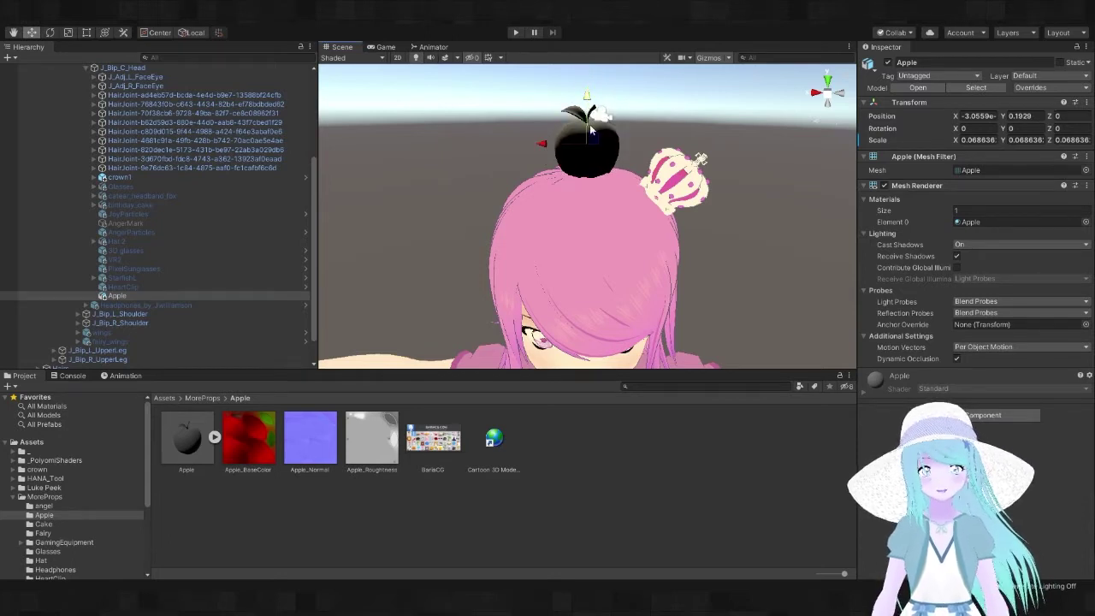
left_click_drag(587, 160, 599, 104, "alt")
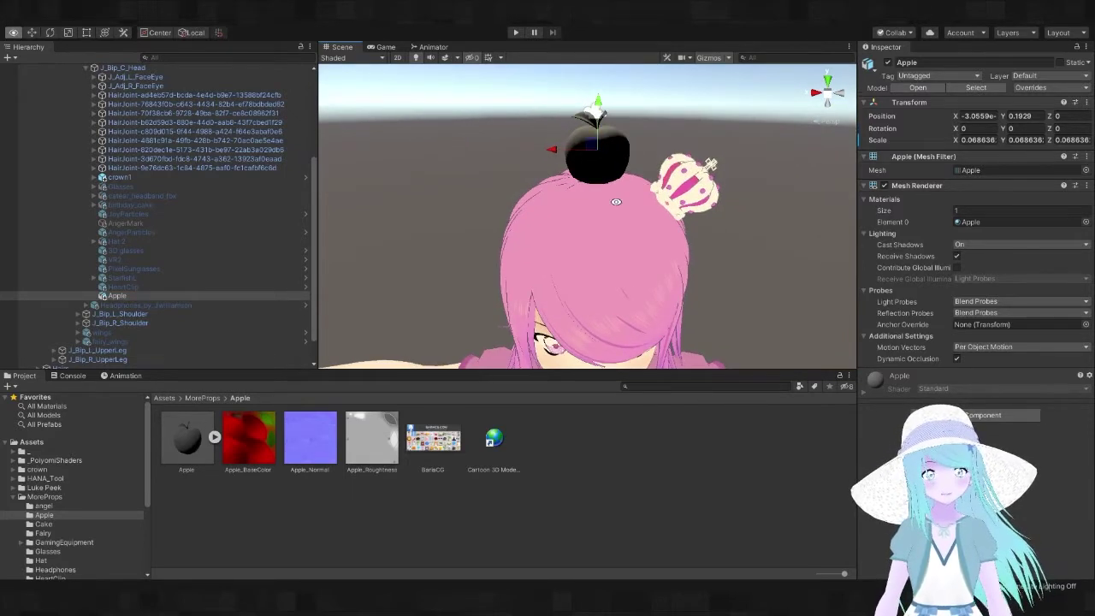
Nudge the apple slightly higher on the head, checking it from front and top views.
left_click_drag(605, 121, 587, 192, "alt")
scroll(614, 176, "down", 5)
scroll(587, 192, "up", 5)
left_click_drag(587, 115, 594, 157)
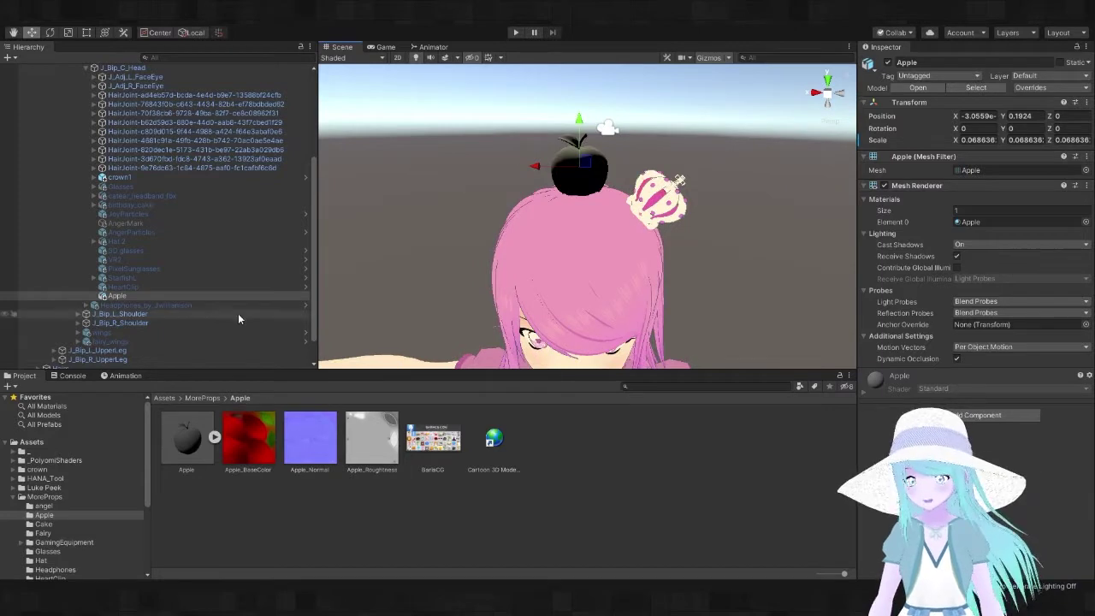
mouse_move(583, 206)
left_mouse_down("alt")
mouse_move(595, 226)
mouse_move(588, 214)
left_mouse_up("alt")
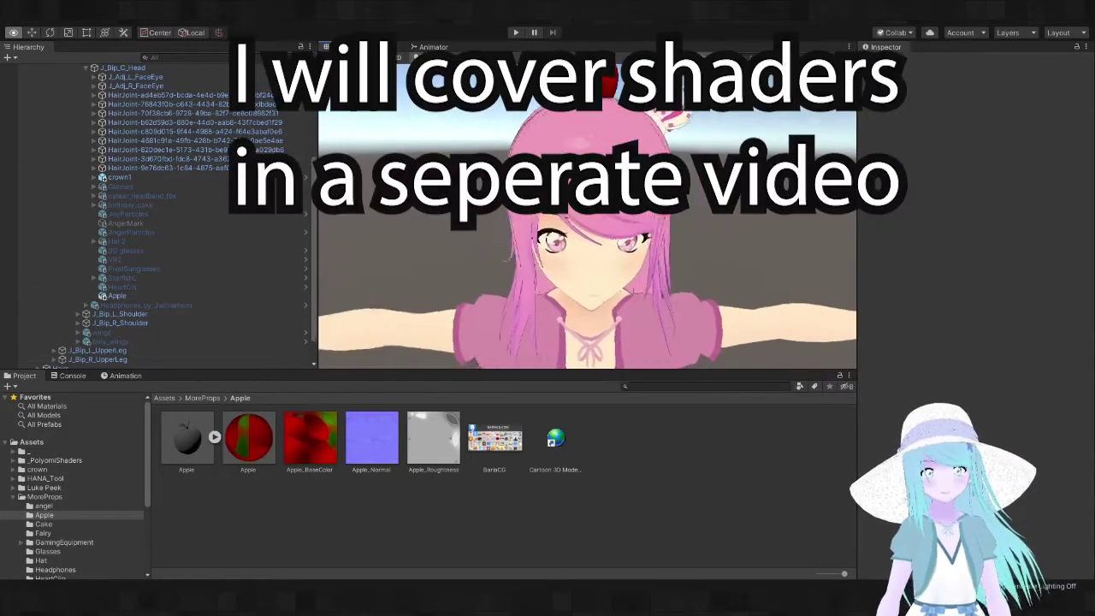
left_click_drag(652, 199, 655, 216, "alt")
Zoom the Scene view in close on the red apple resting on the pink hair.
right_click_drag(655, 215, 613, 384, "alt")
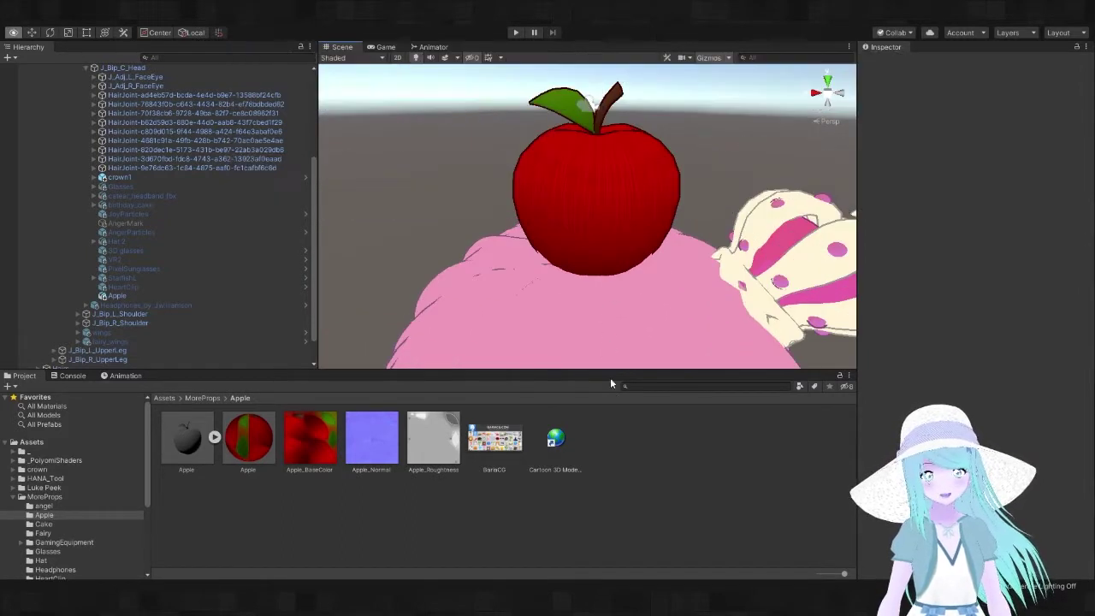
scroll(616, 298, "up", 5)
scroll(620, 295, "down", 2)
scroll(624, 312, "down", 3)
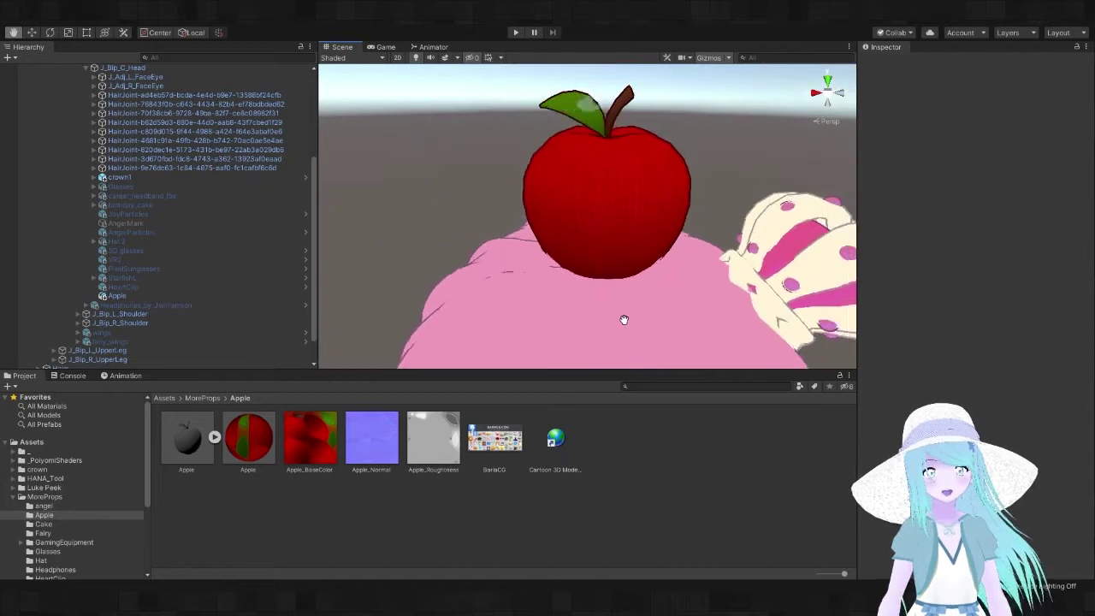
scroll(619, 316, "up", 2)
scroll(618, 310, "down", 3)
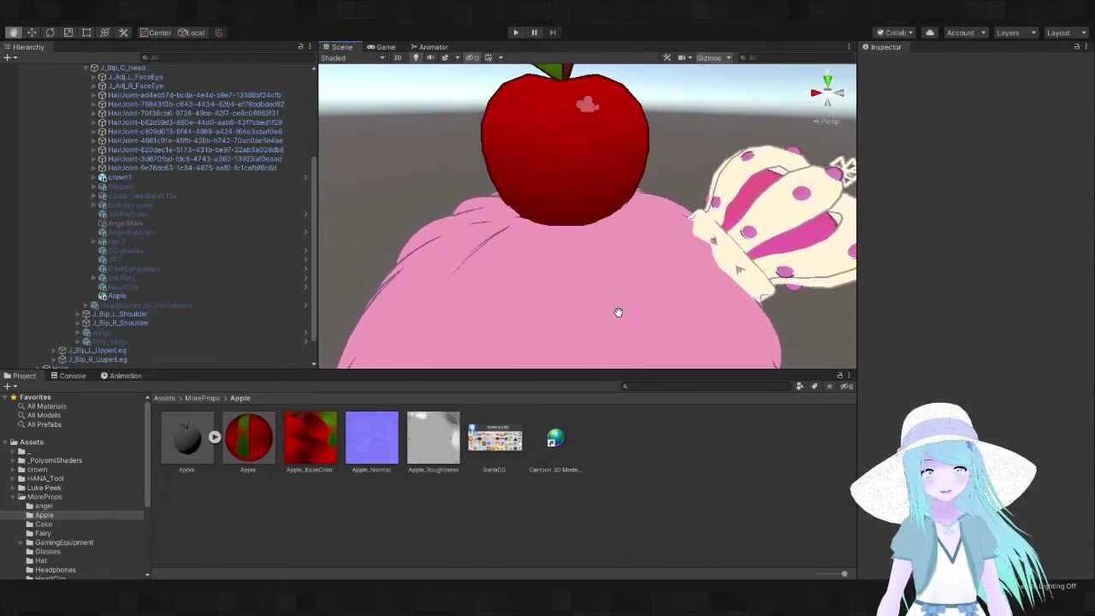
right_click_drag(671, 282, 621, 242, "alt")
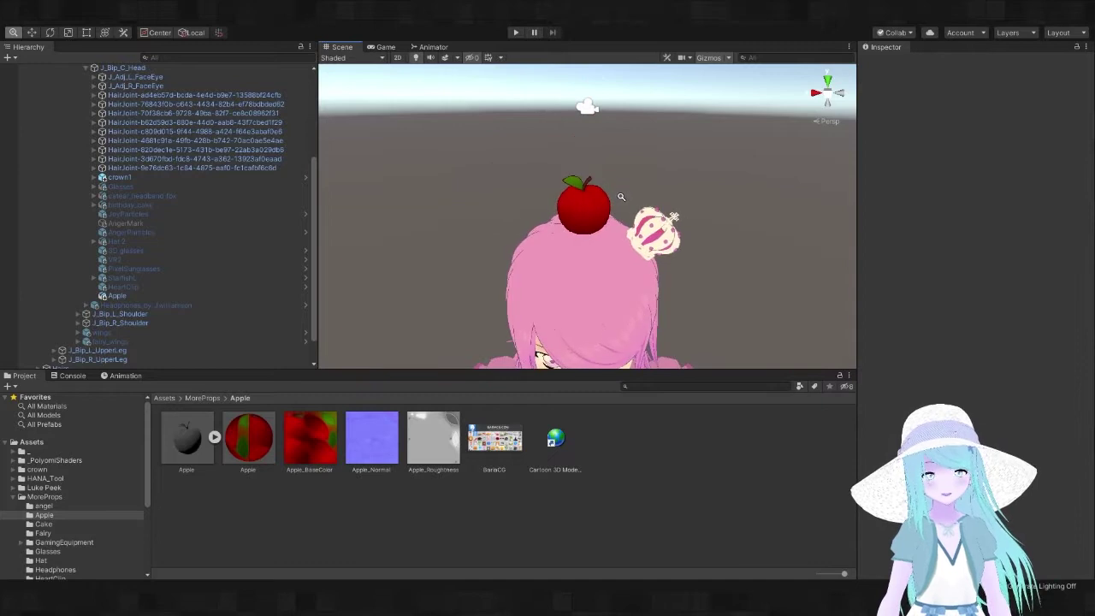
right_click_drag(621, 197, 562, 524, "alt")
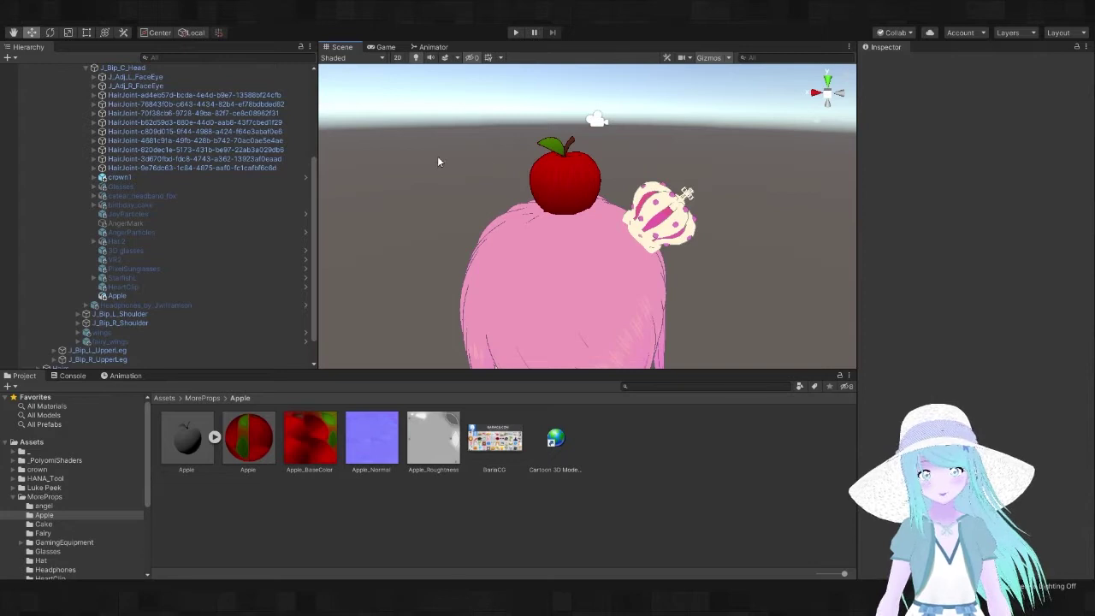
scroll(244, 322, "up", 2)
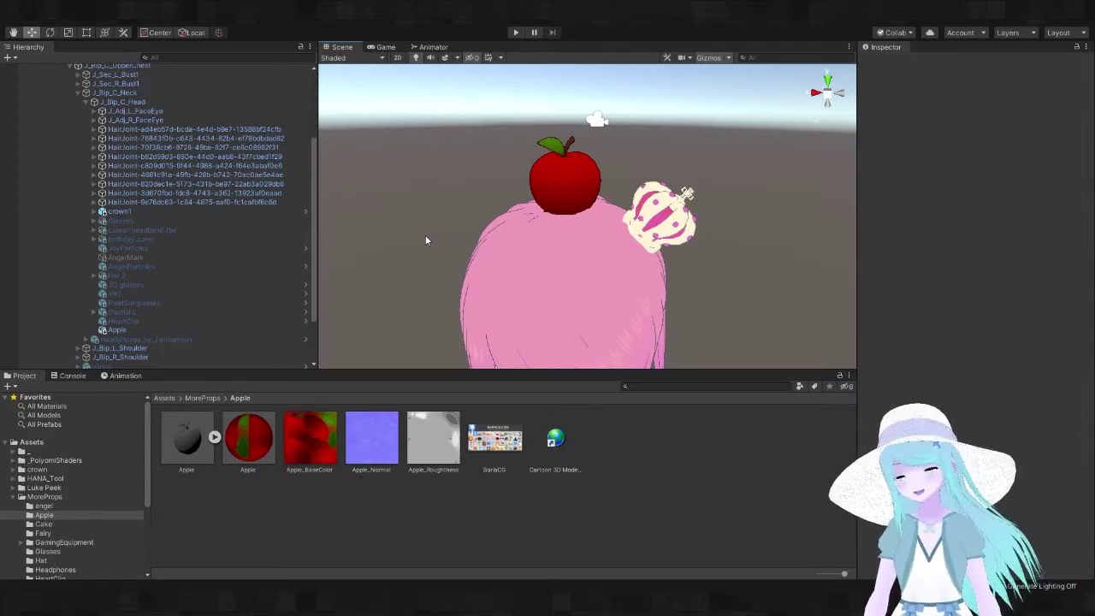
Deactivate the Apple object to hide it, then deselect it.
left_click(148, 329)
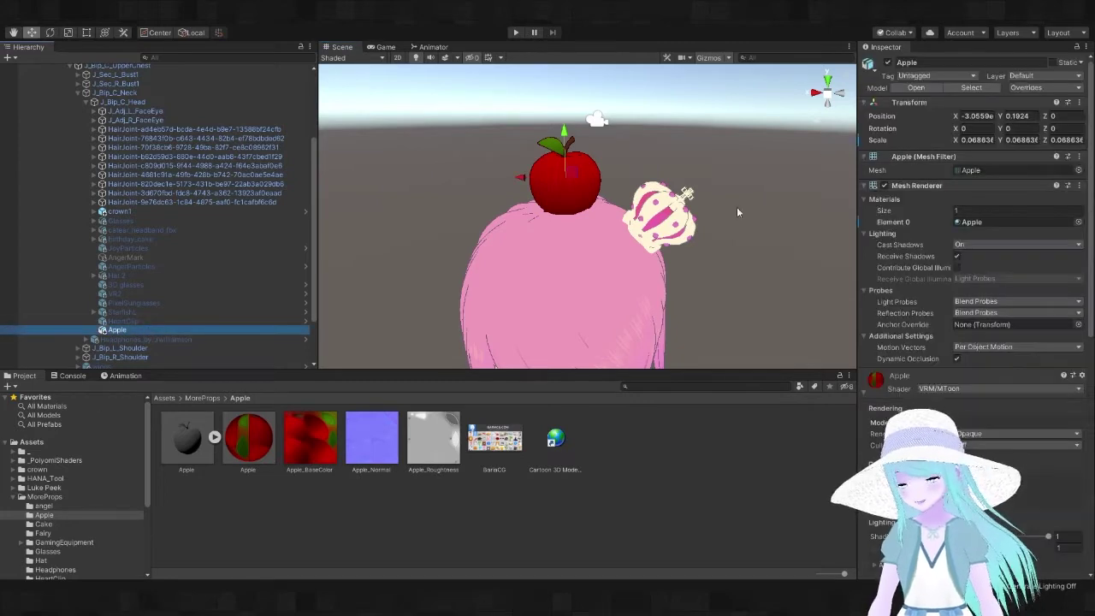
left_click(886, 63)
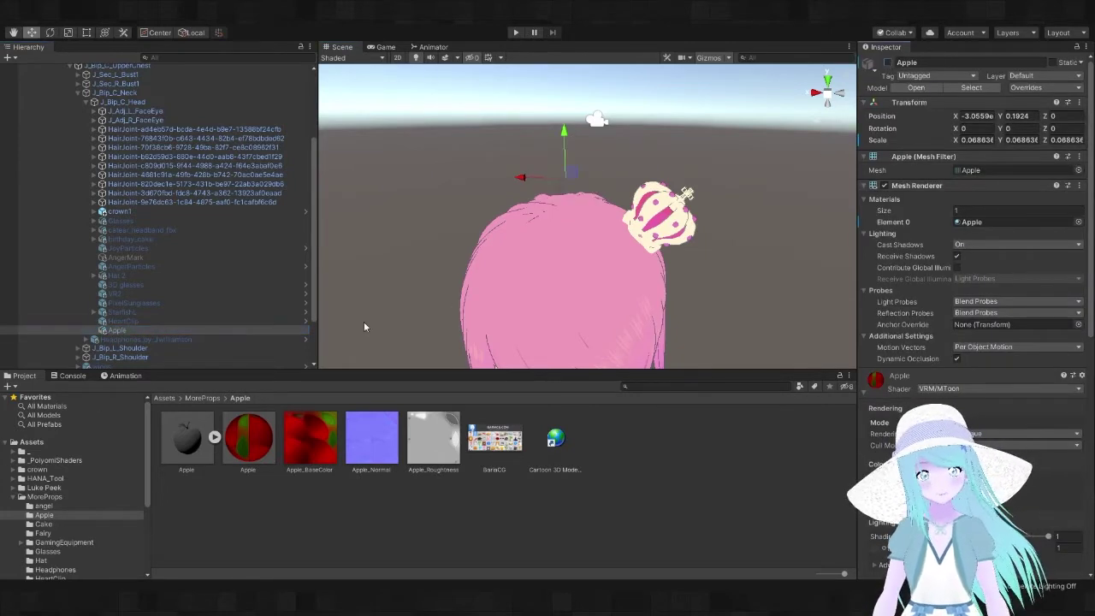
left_click(428, 250)
Browse to _ > Avatar > BlendShapes and select the avatar's BlendShape clip set.
left_click(166, 399)
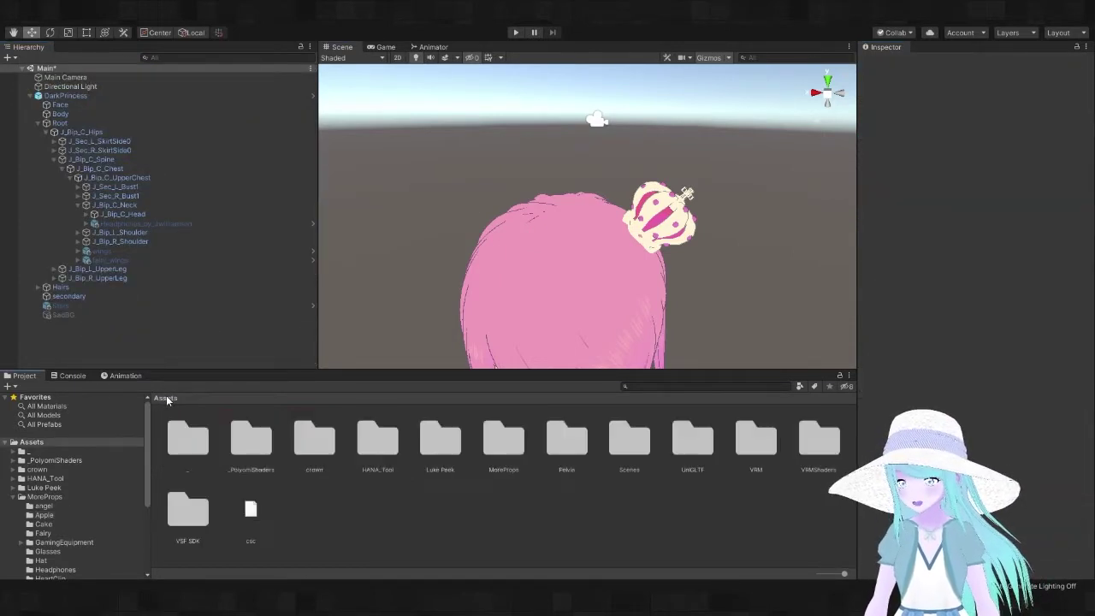
double_click(190, 438)
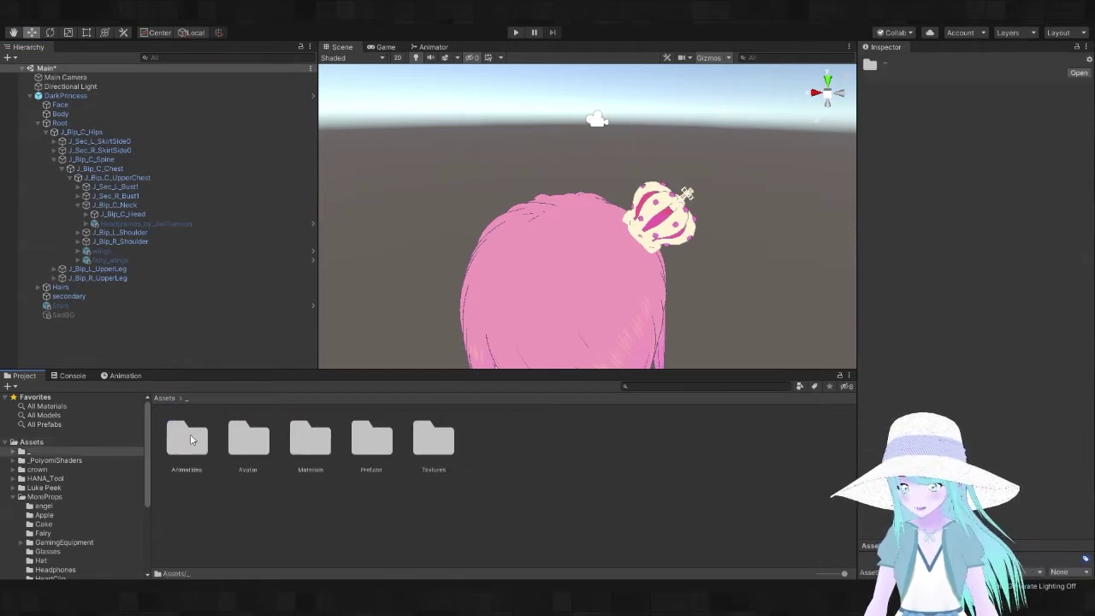
left_click(260, 448)
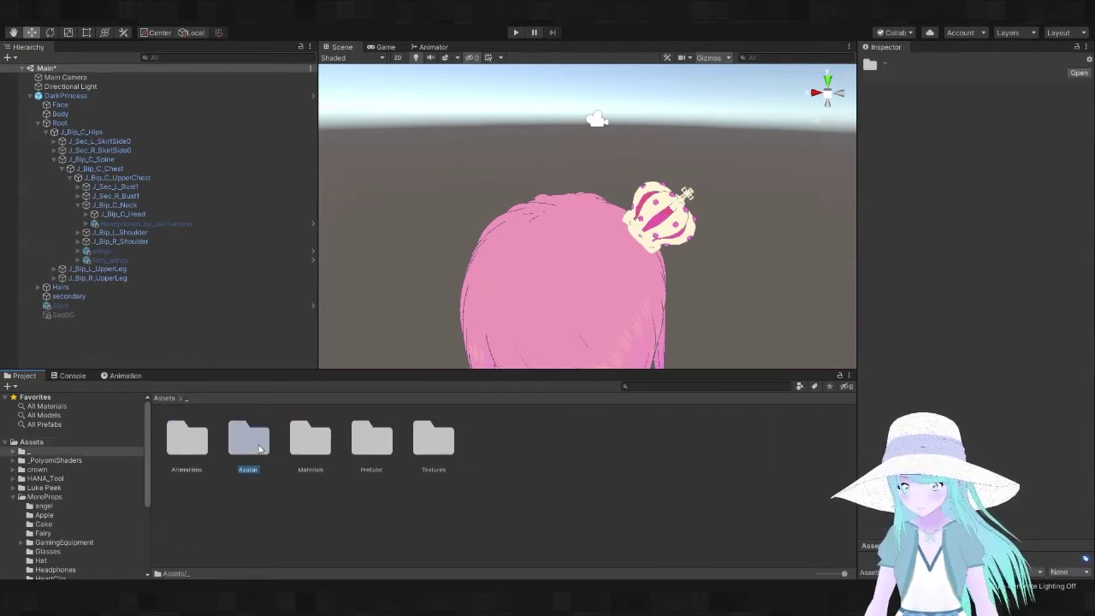
double_click(259, 449)
double_click(260, 446)
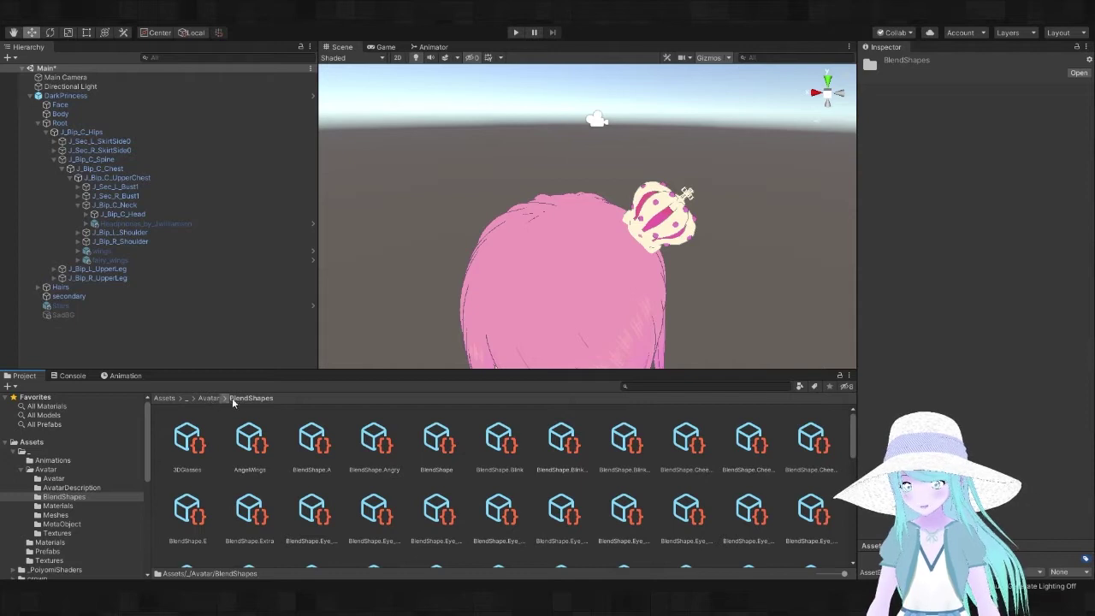
scroll(627, 474, "down", 3)
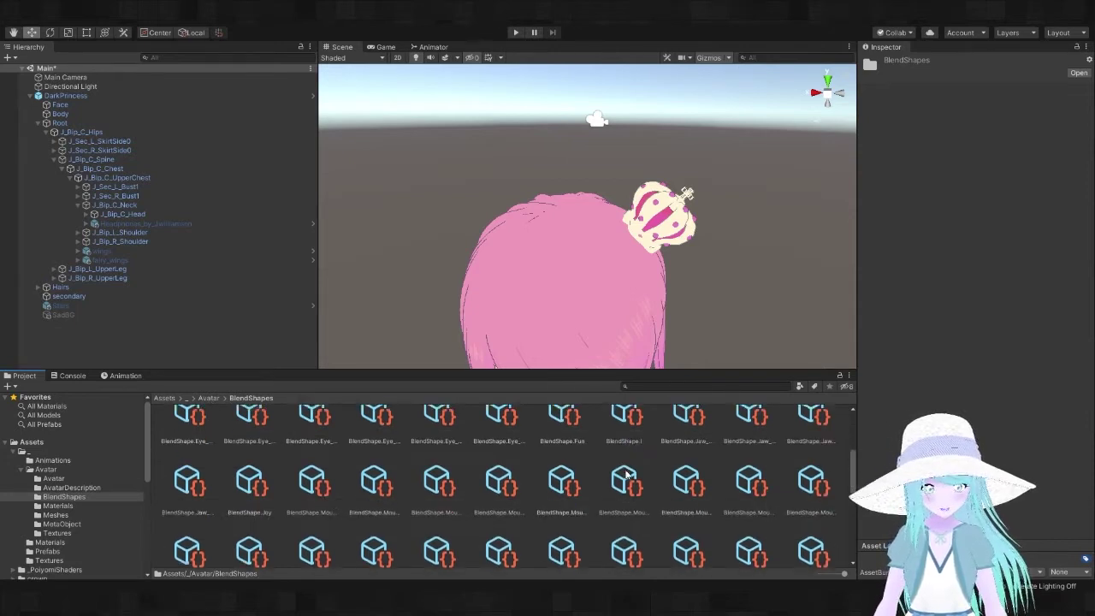
scroll(627, 473, "up", 3)
left_click(438, 437)
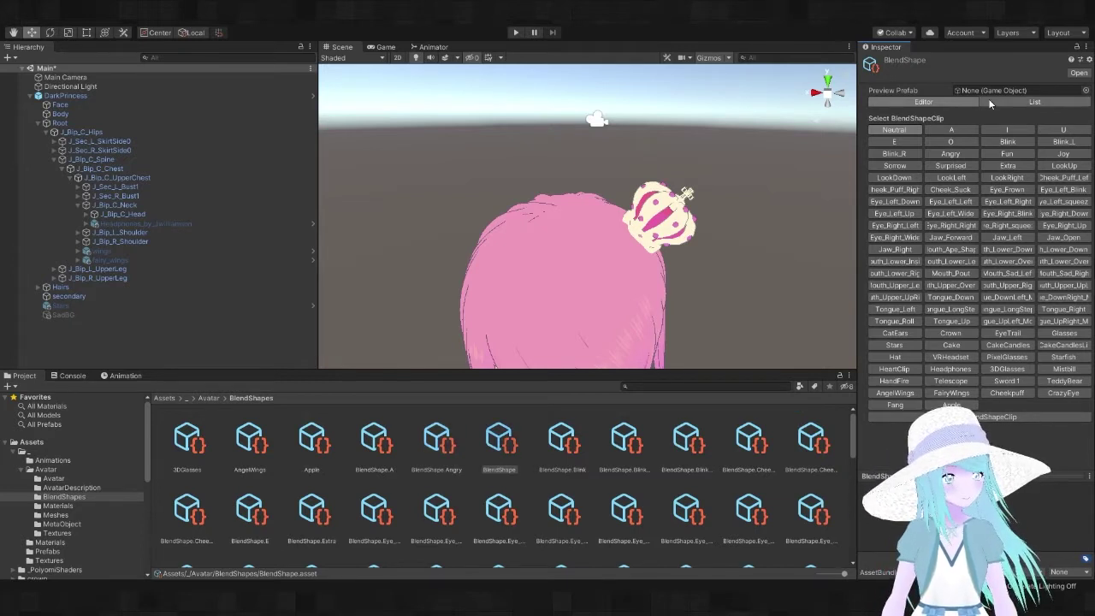
Scroll through the BlendShape clips in List view, then return to Editor view and the Assets/_ folder.
left_click(1018, 101)
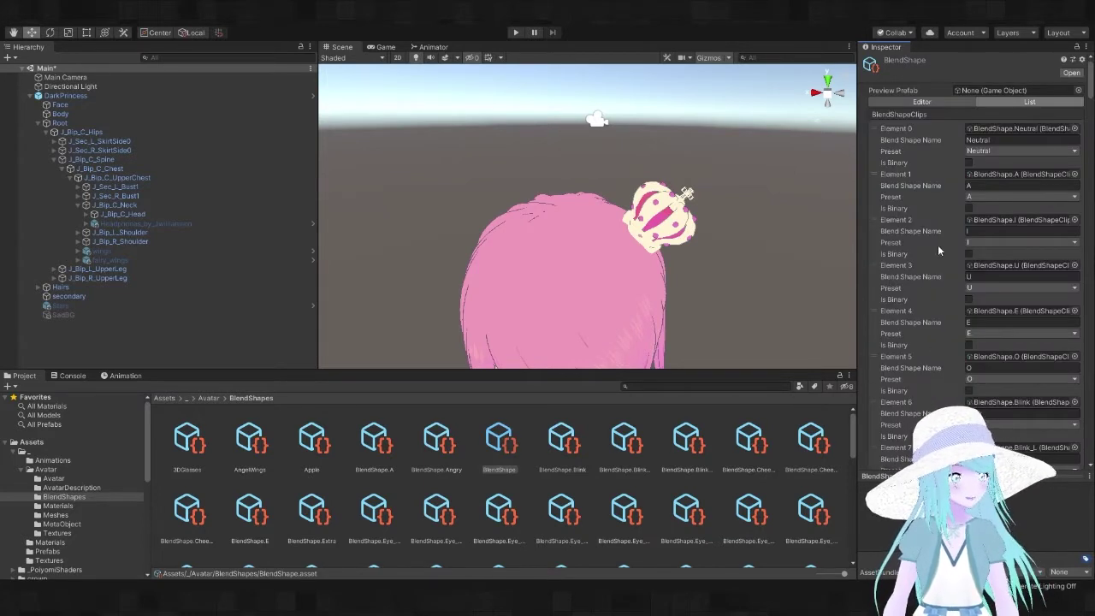
left_click(938, 103)
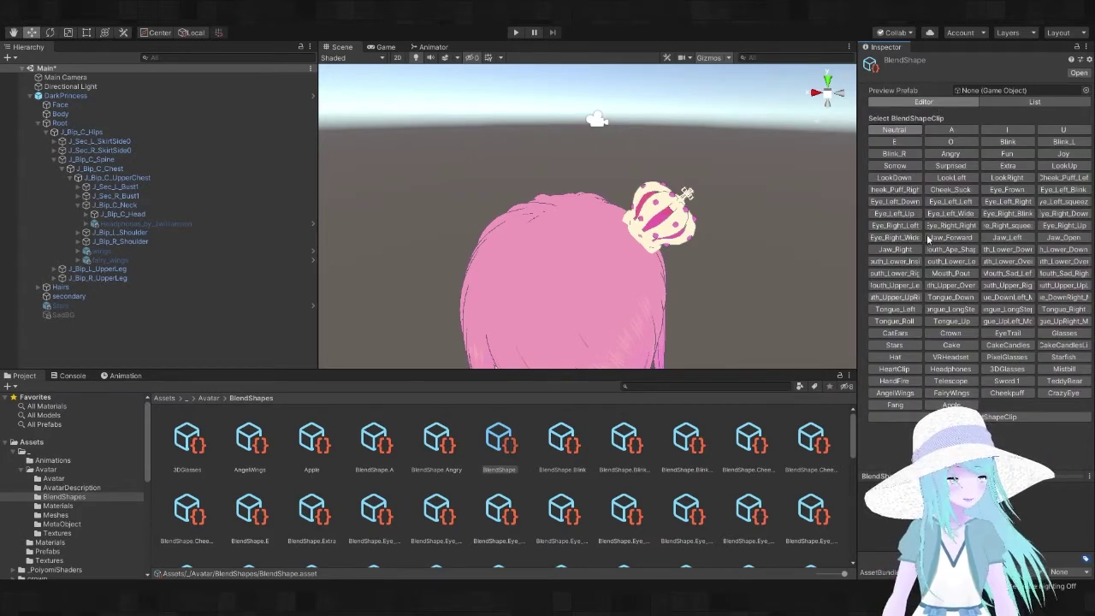
left_click(1007, 103)
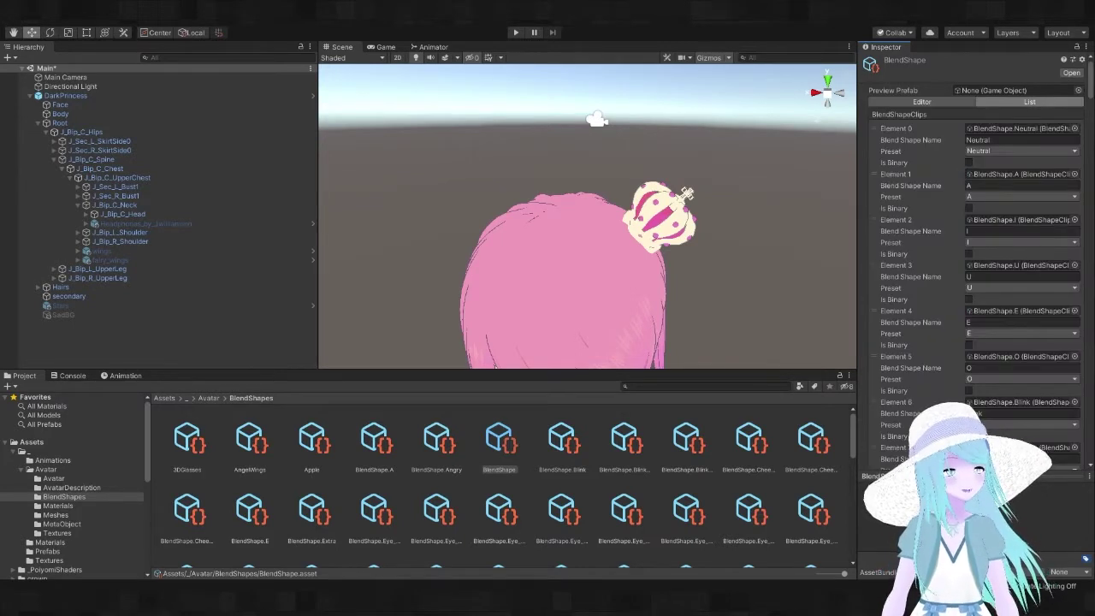
scroll(976, 257, "down", 10)
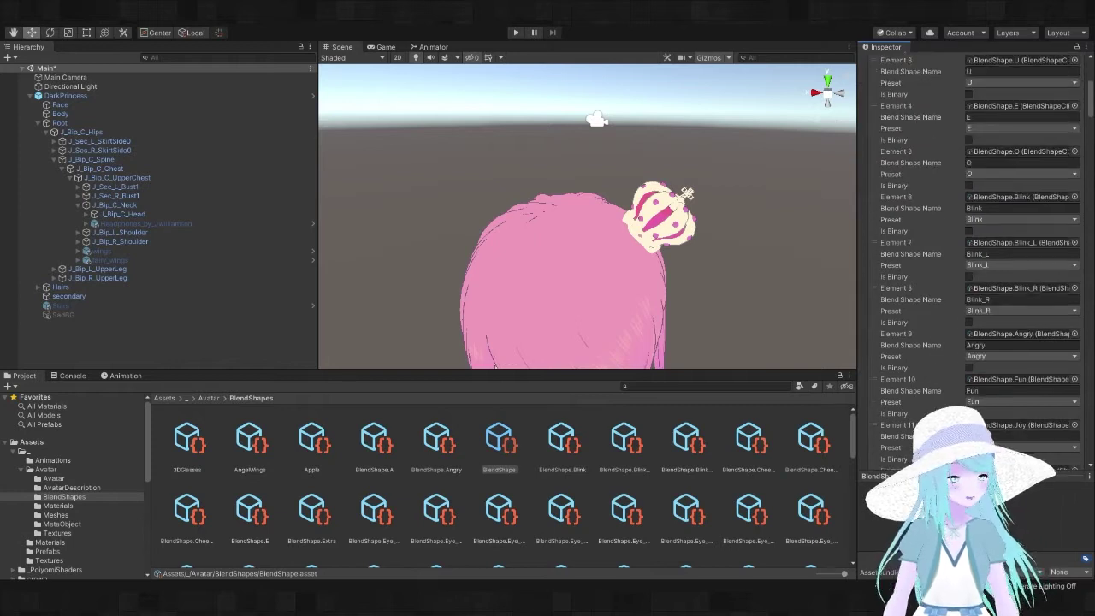
scroll(976, 256, "down", 20)
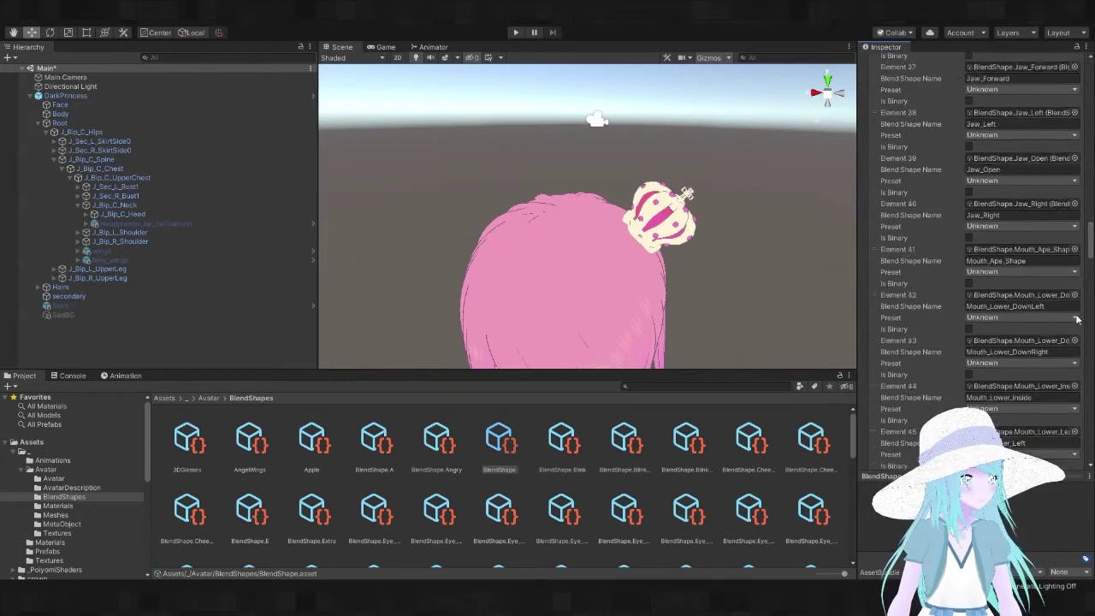
scroll(892, 383, "down", 3)
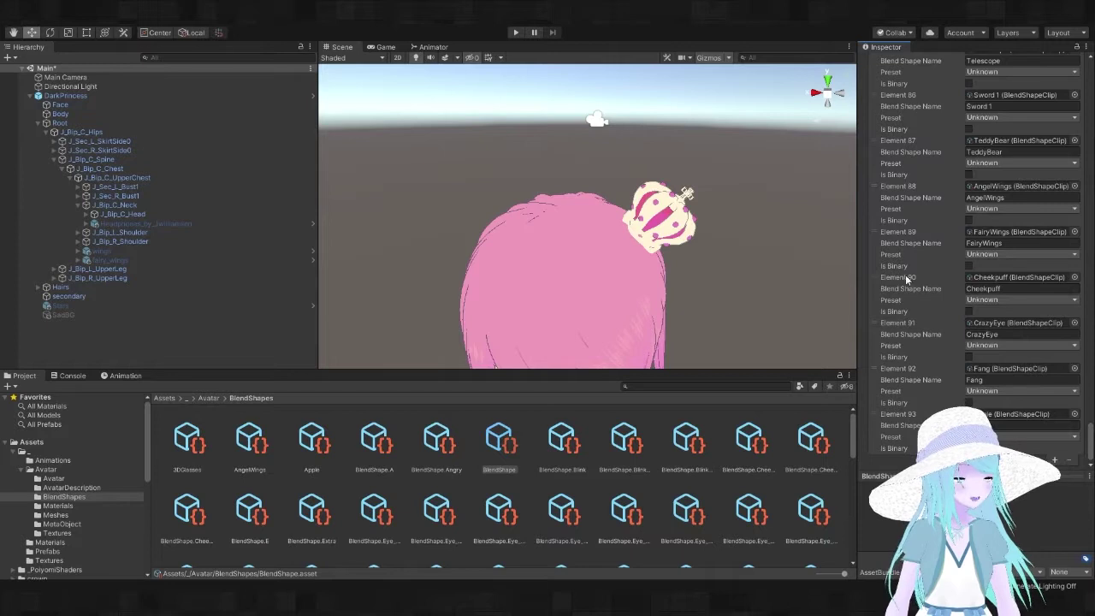
left_click(923, 101)
left_click(188, 398)
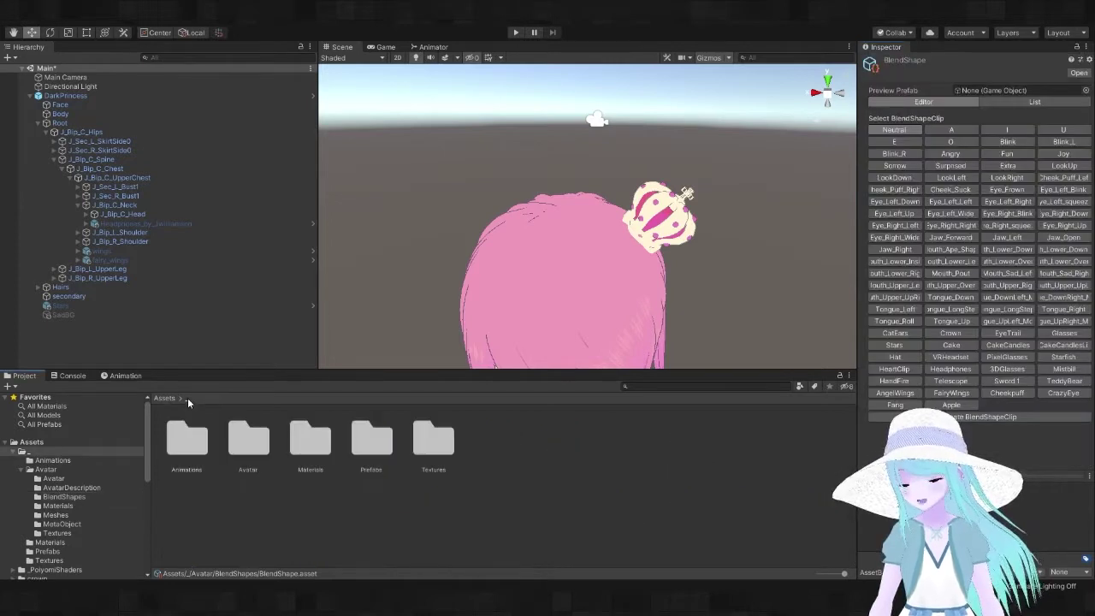
Clear the selection, expand J_Bip_C_Head's props, and select DarkPrincess to show its VRM Meta.
left_click(581, 491)
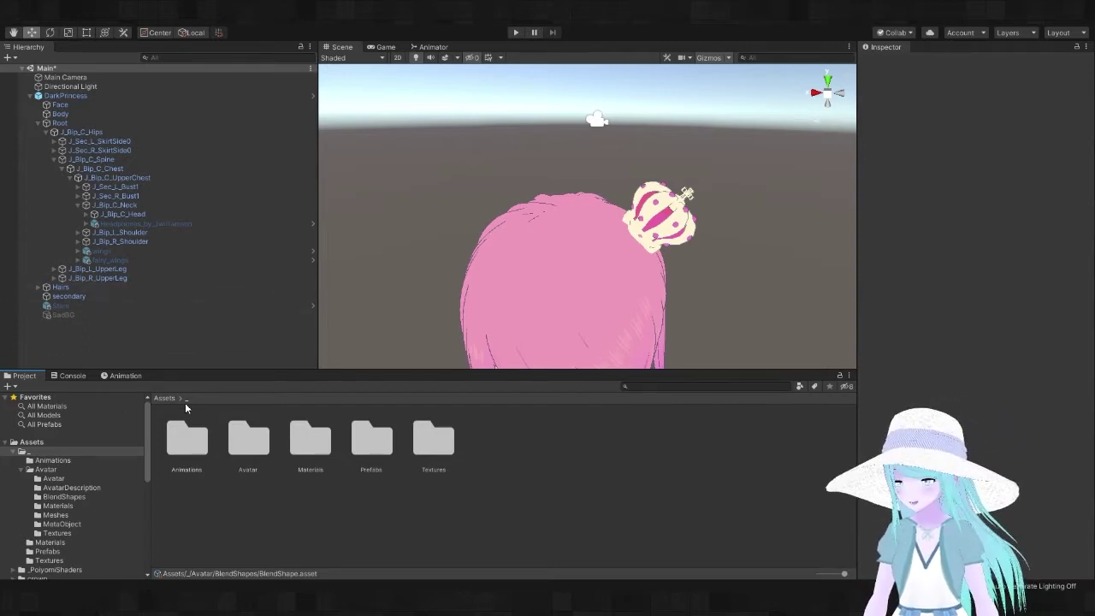
left_click(85, 215)
scroll(195, 256, "down", 5)
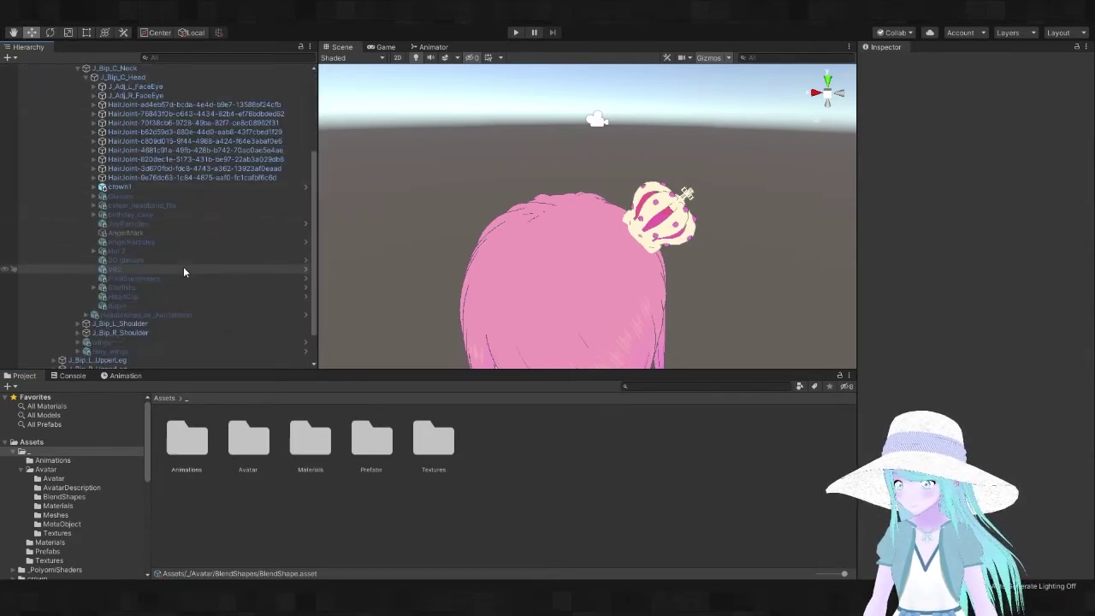
scroll(163, 171, "up", 5)
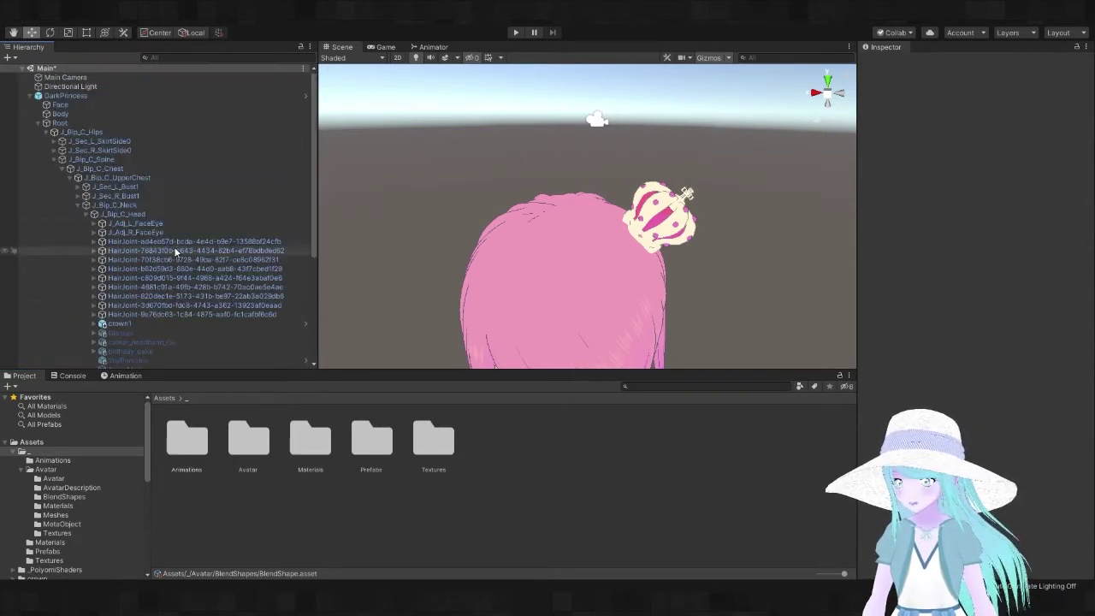
left_click(157, 97)
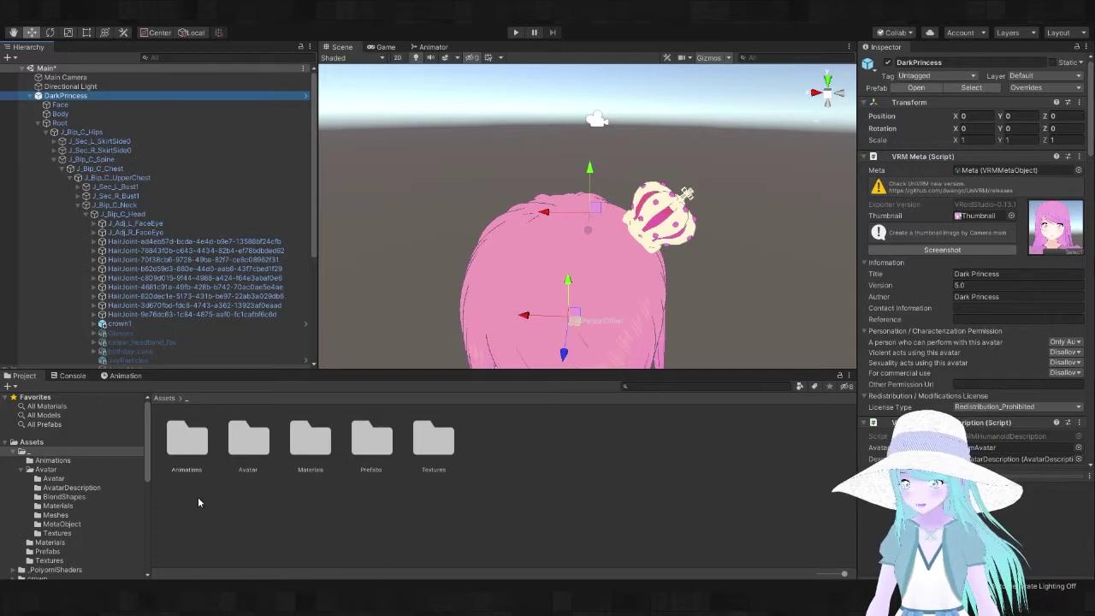
In the Animation window, switch to the Apple clip and start recording.
left_click(130, 376)
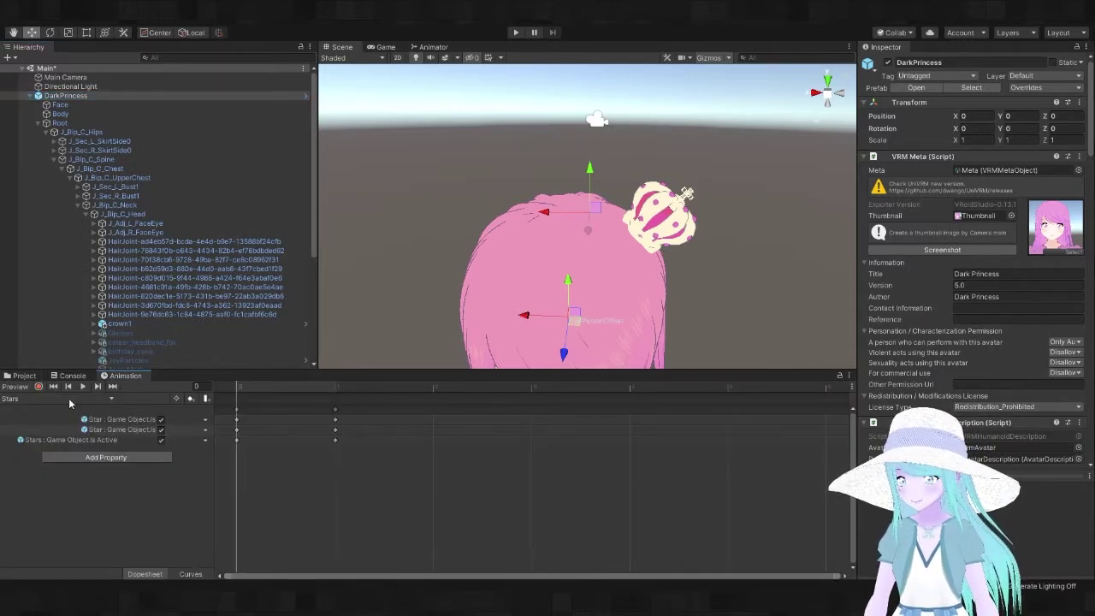
left_click(69, 398)
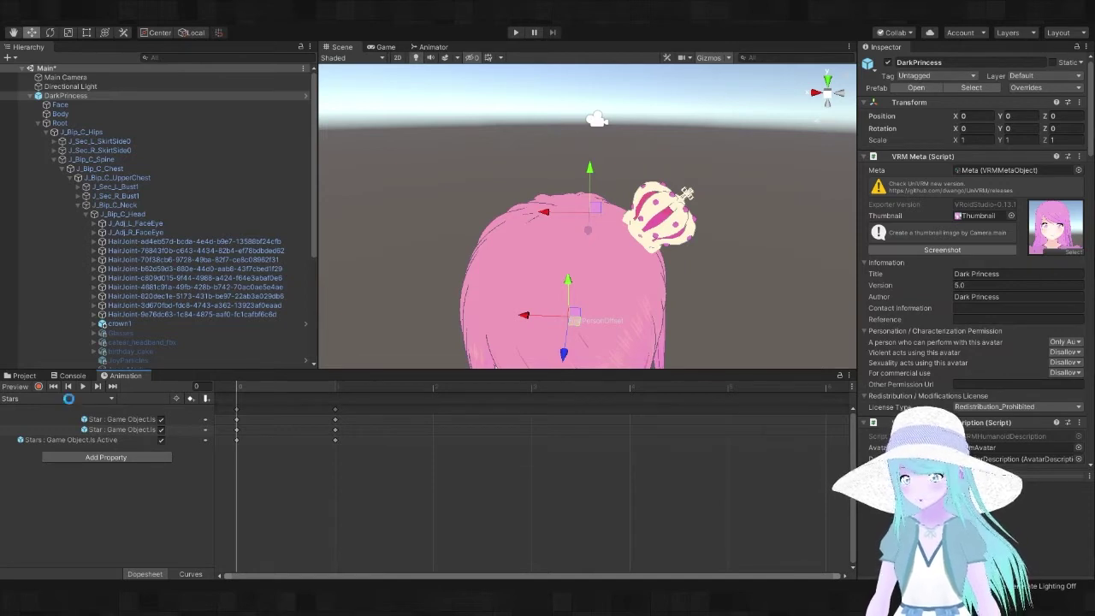
left_click(80, 432)
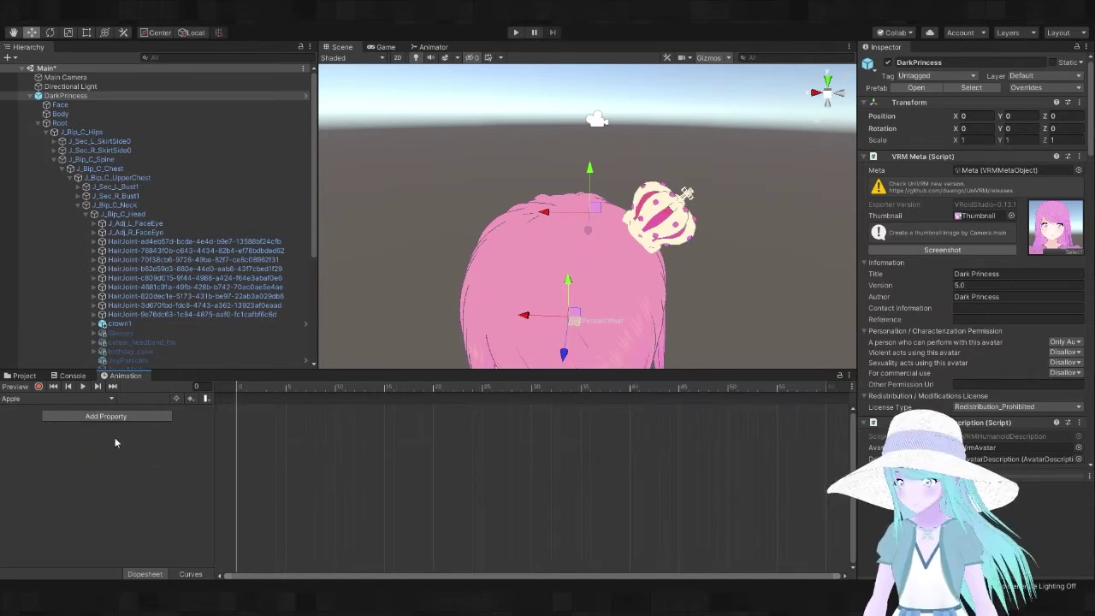
left_click(38, 386)
Select the Apple object, toggle it active, and frame the view on it.
scroll(183, 260, "down", 5)
left_click(164, 306)
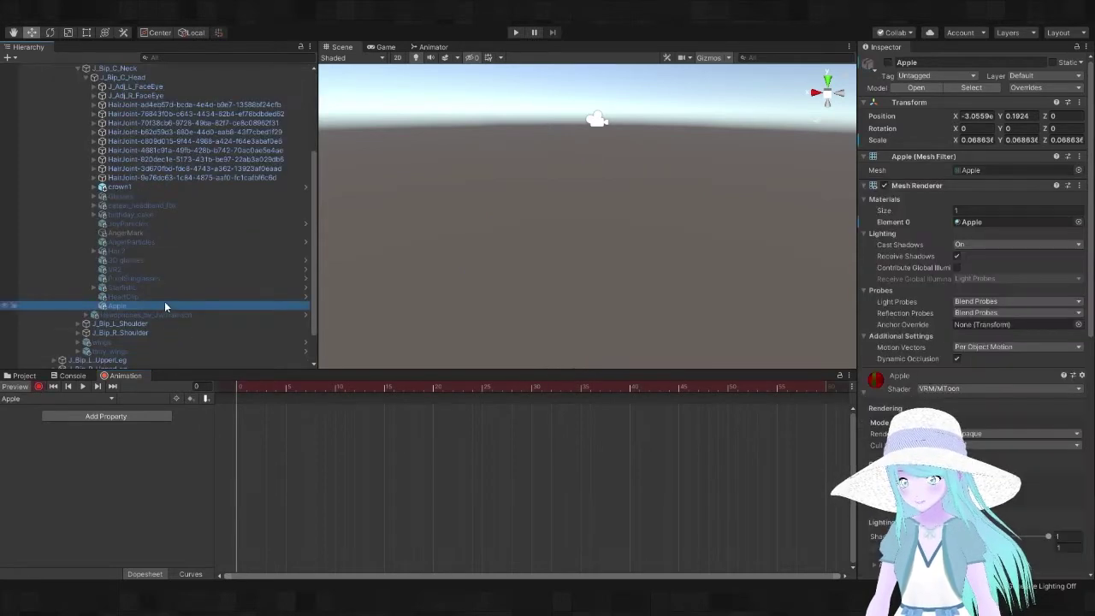
left_click(889, 62)
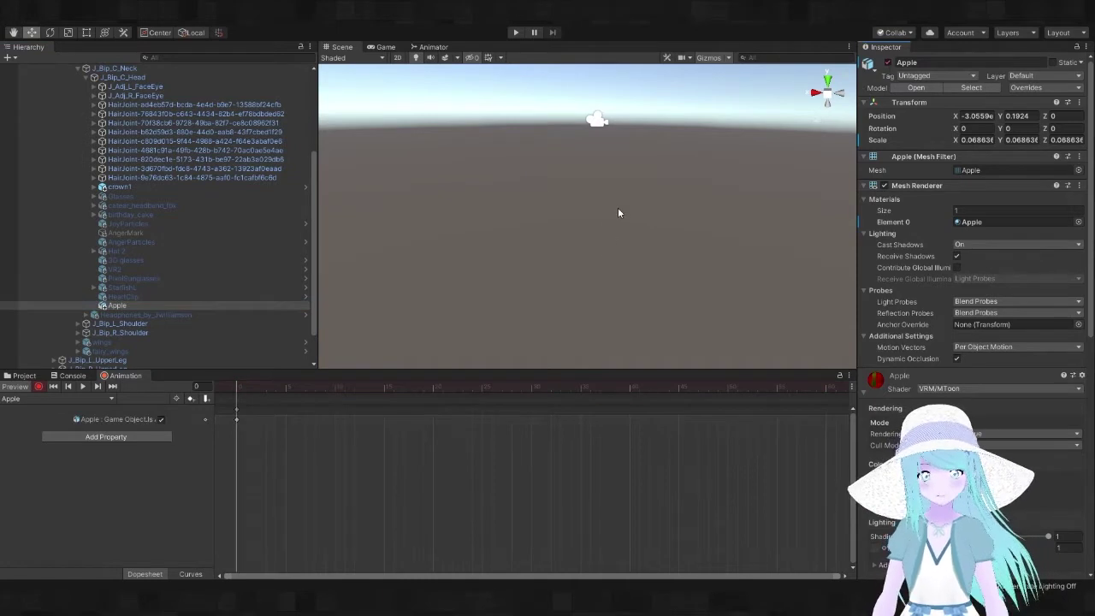
key("f")
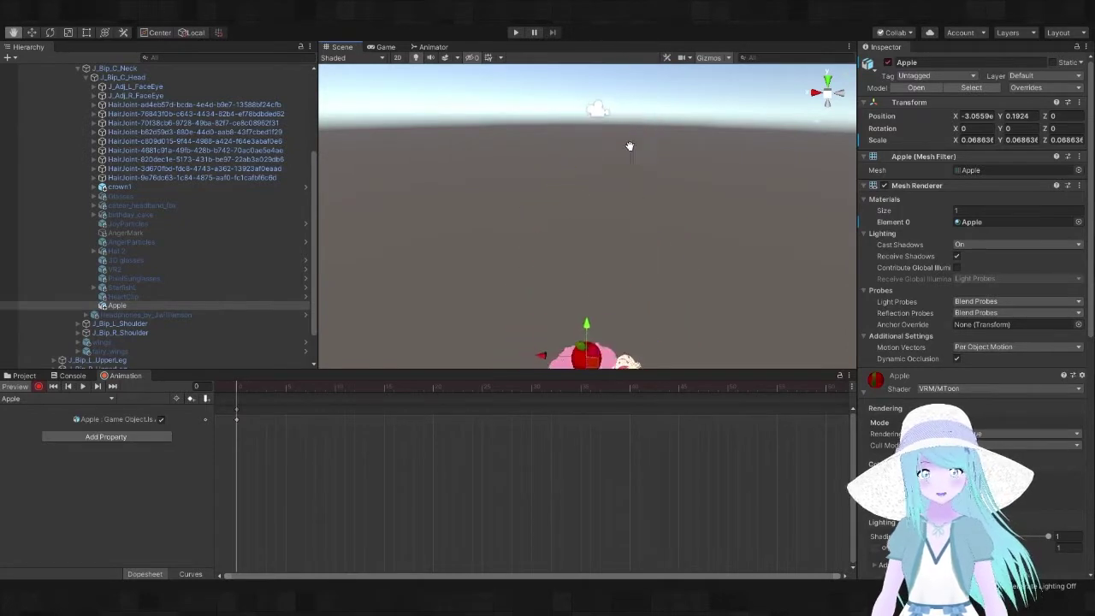
key("w")
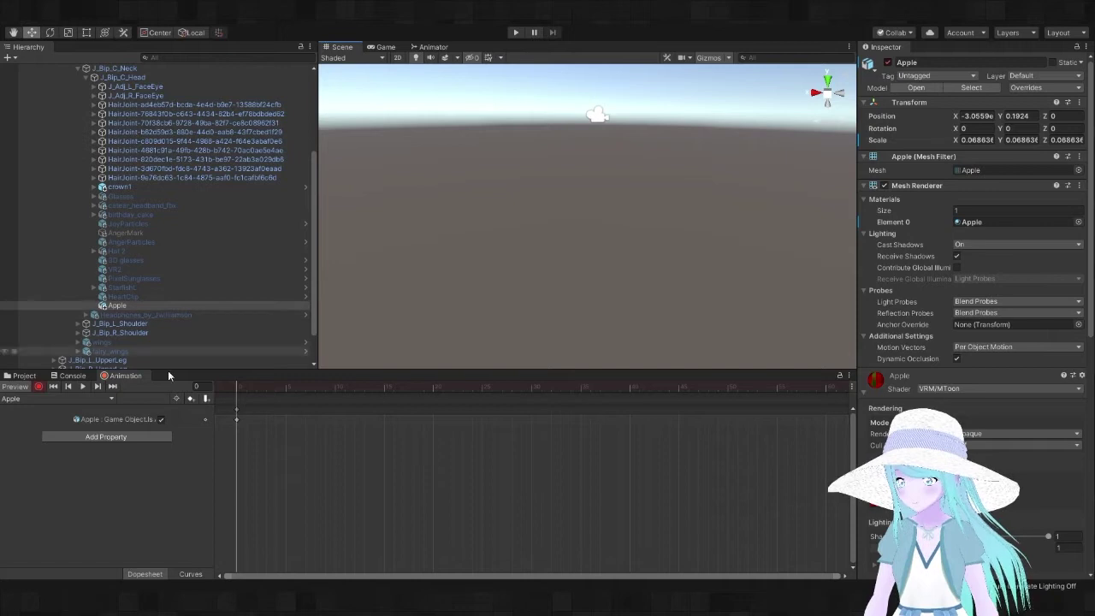
Key Apple active at frame 1, scrub between frames 0 and 1, and stop recording.
left_click(244, 393)
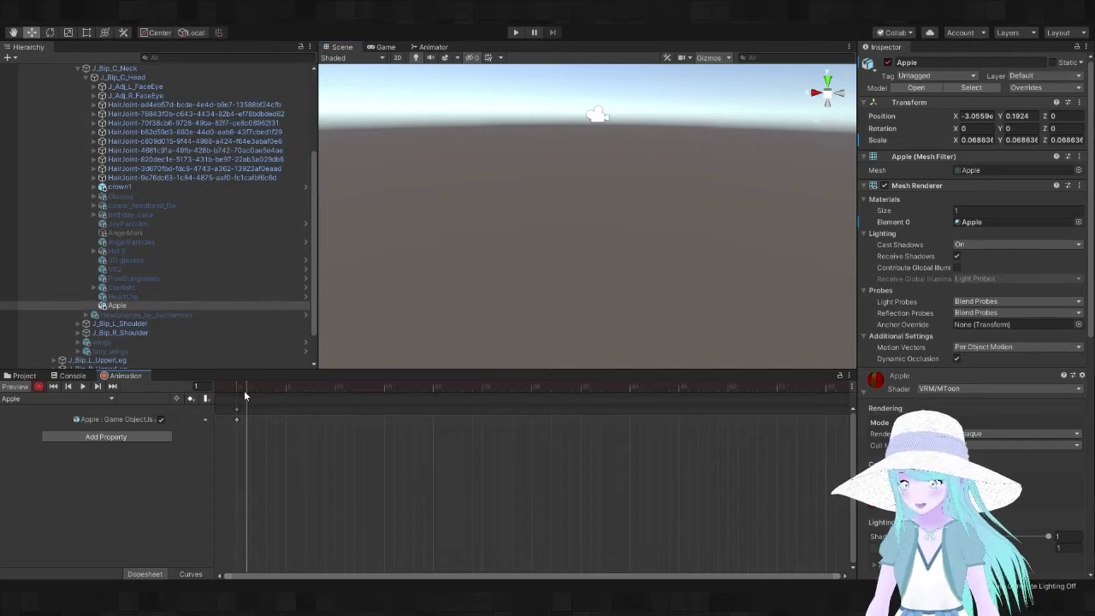
left_click(161, 418)
left_click(162, 418)
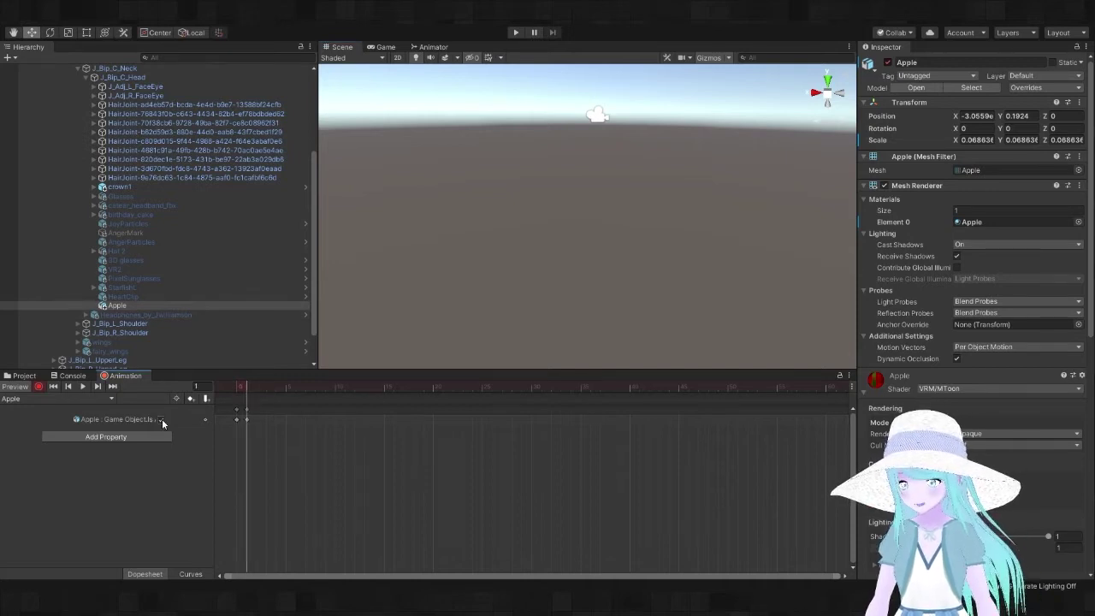
left_click(238, 386)
left_click(243, 383)
left_click(239, 388)
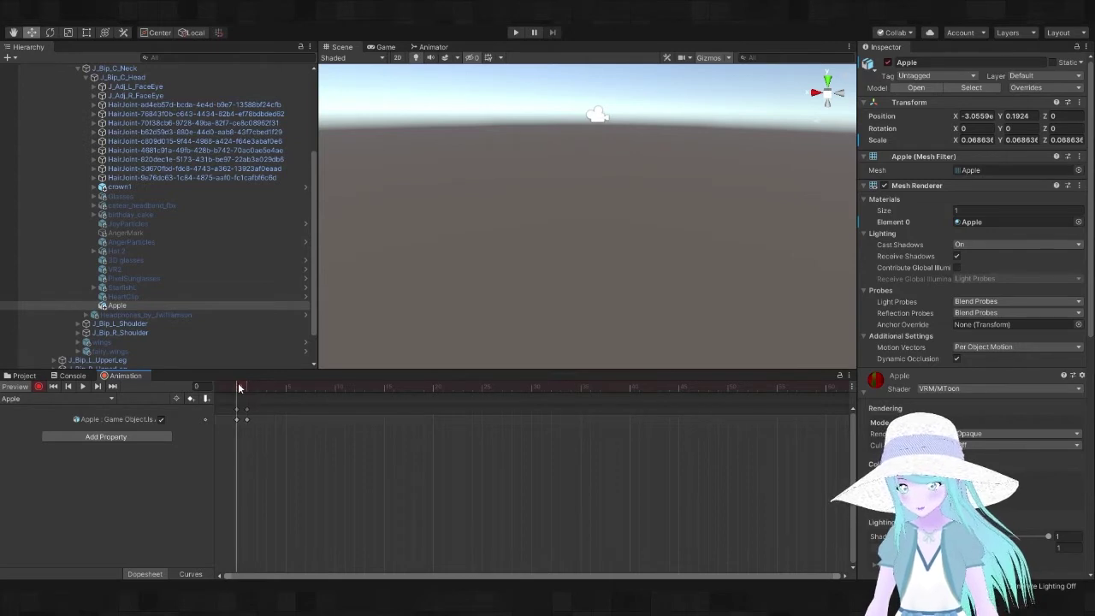
left_click(246, 382)
left_click(237, 384)
left_click(245, 383)
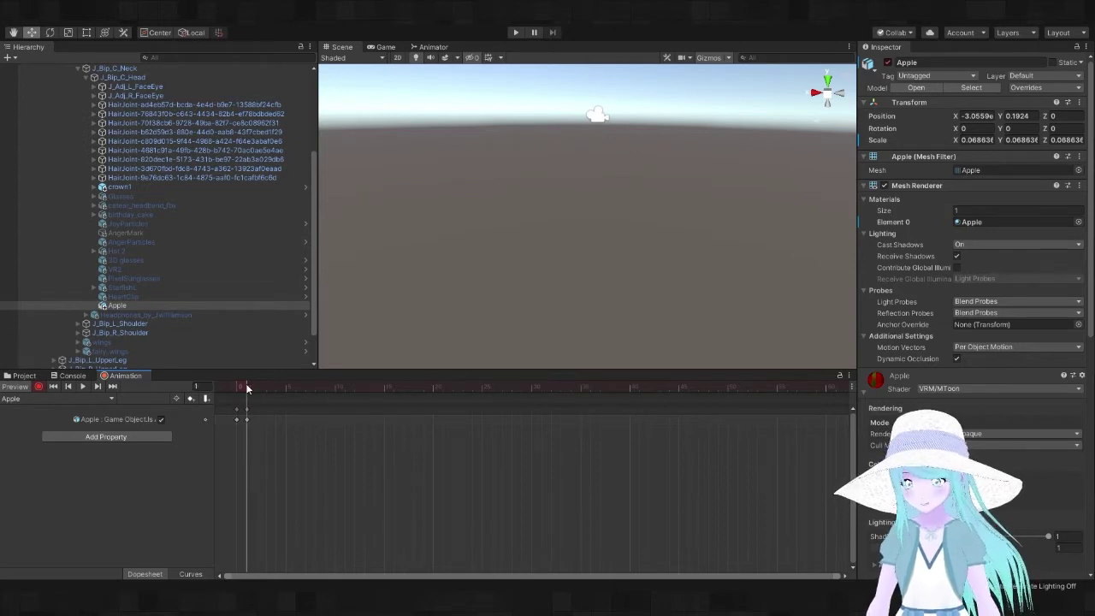
left_click(26, 386)
Move the Apple animation clip into the Animations folder and select it there.
left_click(24, 376)
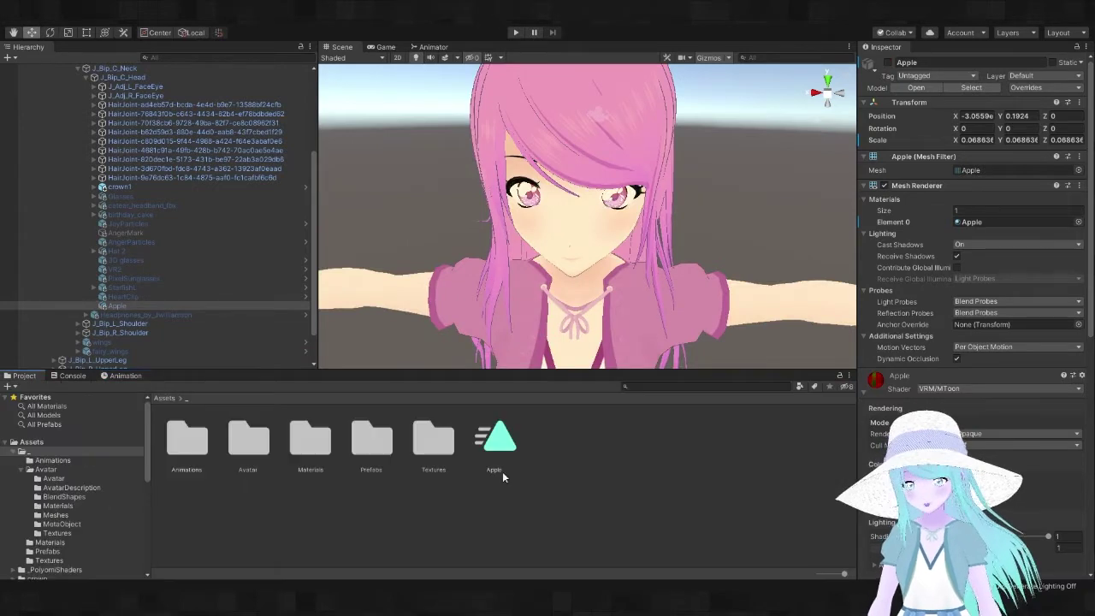
left_click_drag(502, 465, 184, 441)
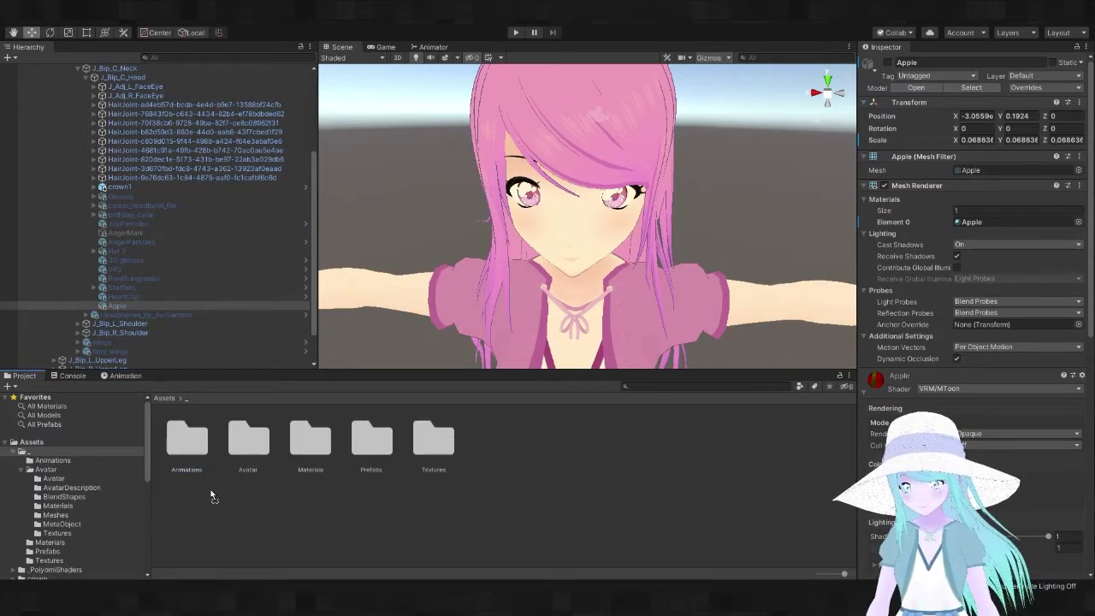
double_click(197, 435)
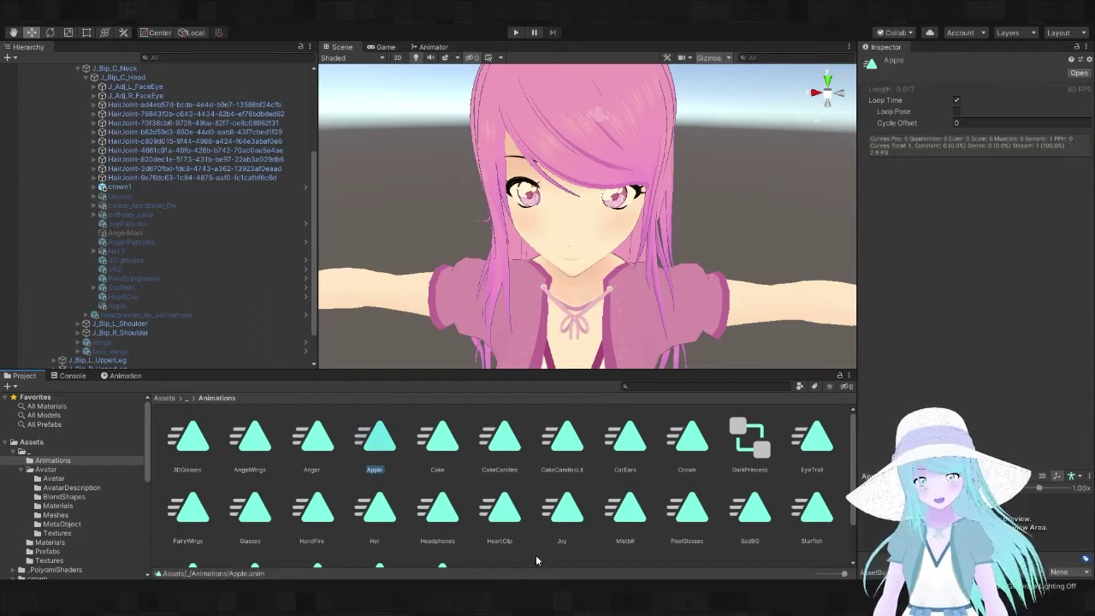
left_click(376, 441)
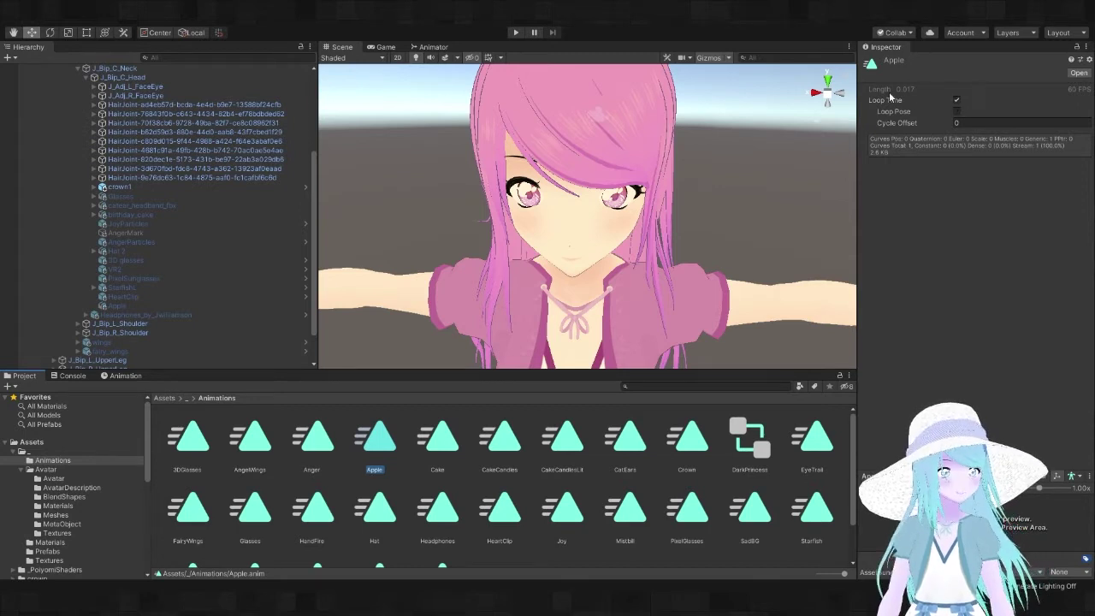
Untick Loop Time so the Apple clip plays once instead of looping.
left_click(957, 101)
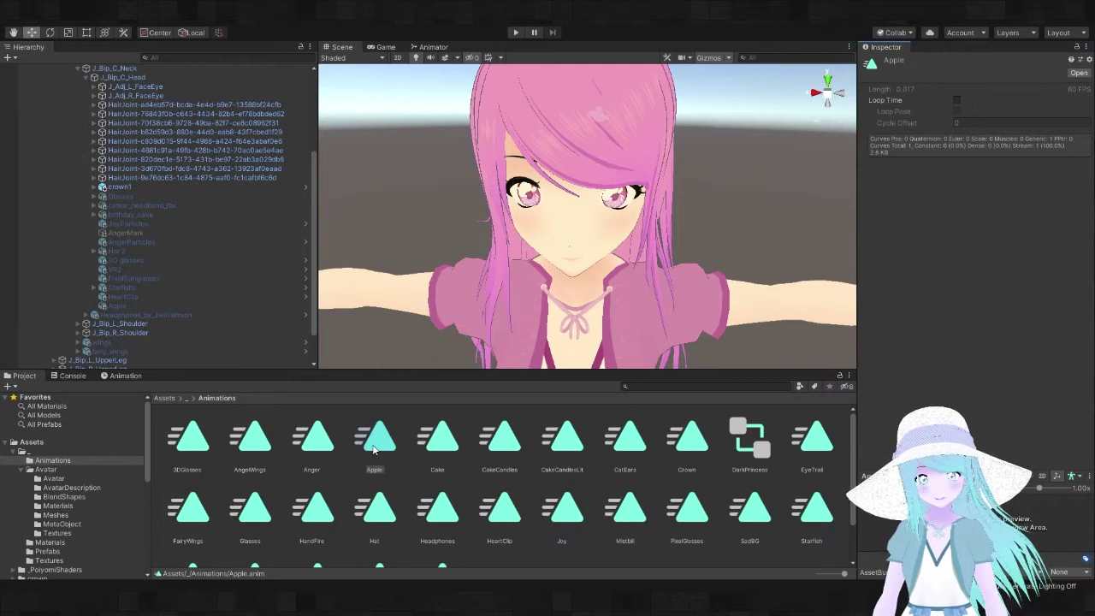
left_click(407, 480)
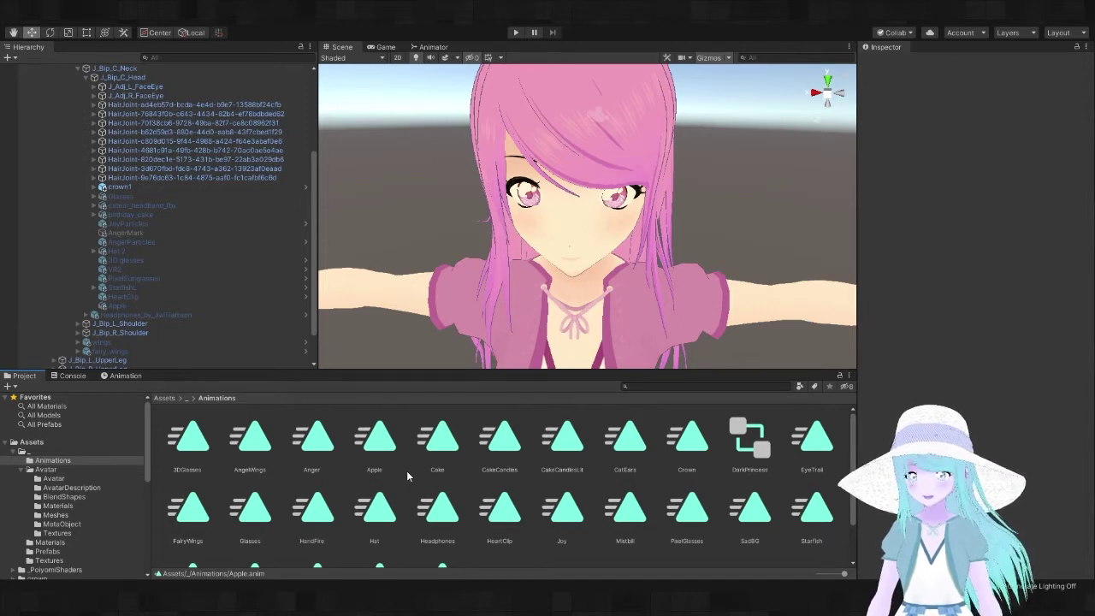
scroll(171, 102, "up", 5)
Select DarkPrincess and scroll its Inspector to the VSF_Animations blendshape-to-clip pairs like CatEars, Crown and Hat.
left_click(171, 97)
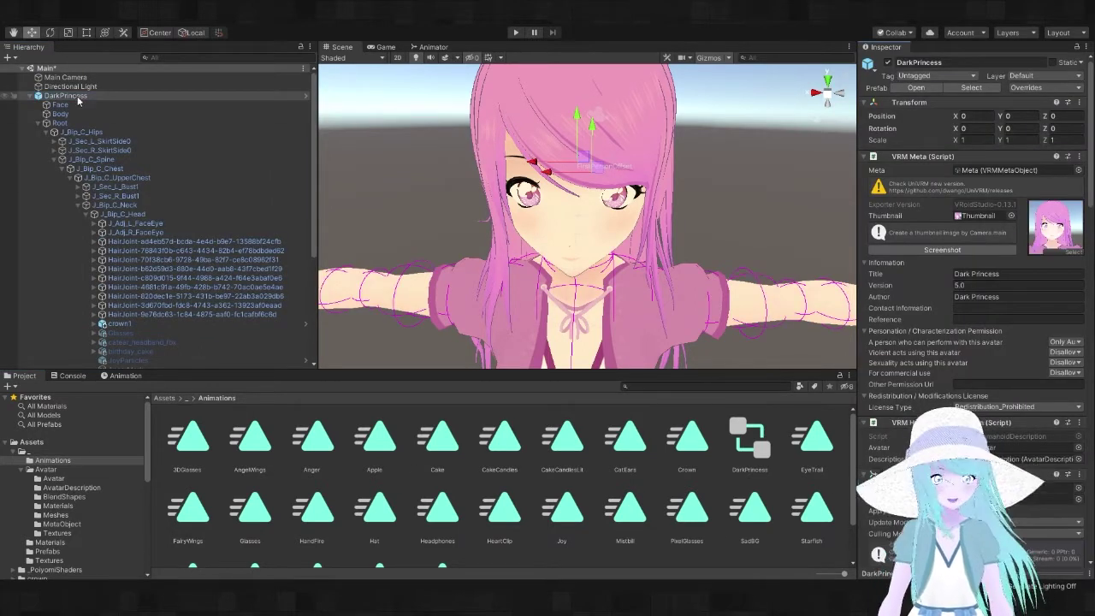
scroll(920, 412, "down", 15)
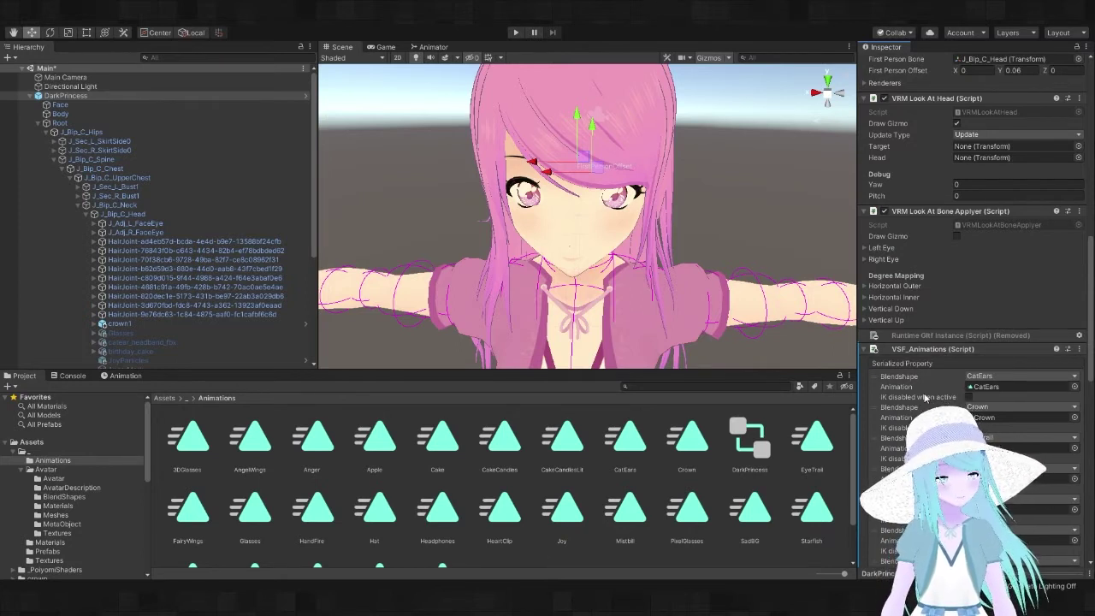
scroll(924, 396, "down", 10)
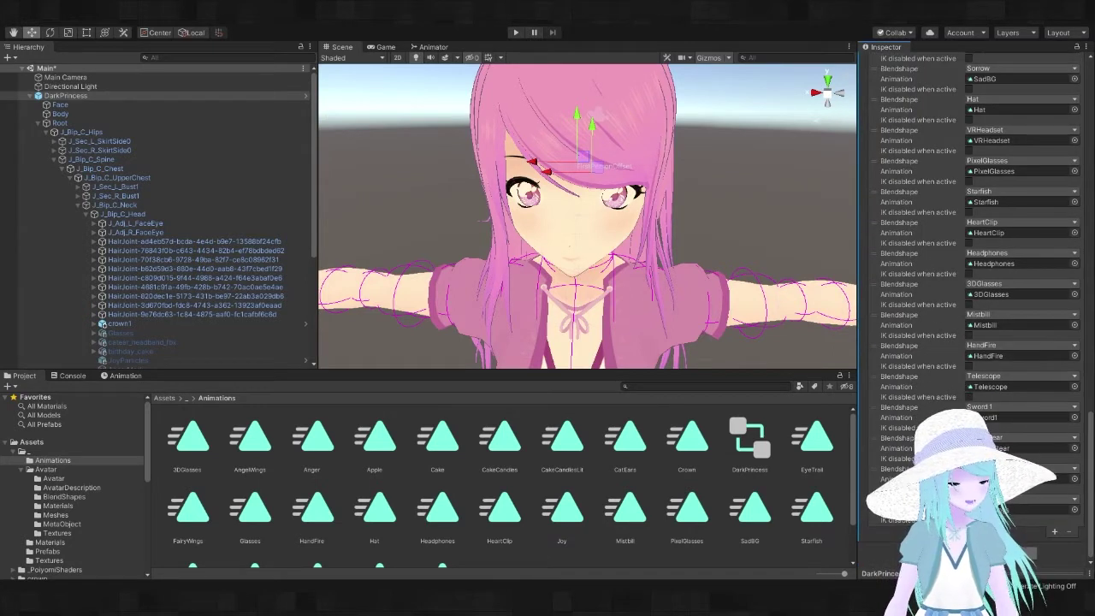
scroll(901, 251, "up", 12)
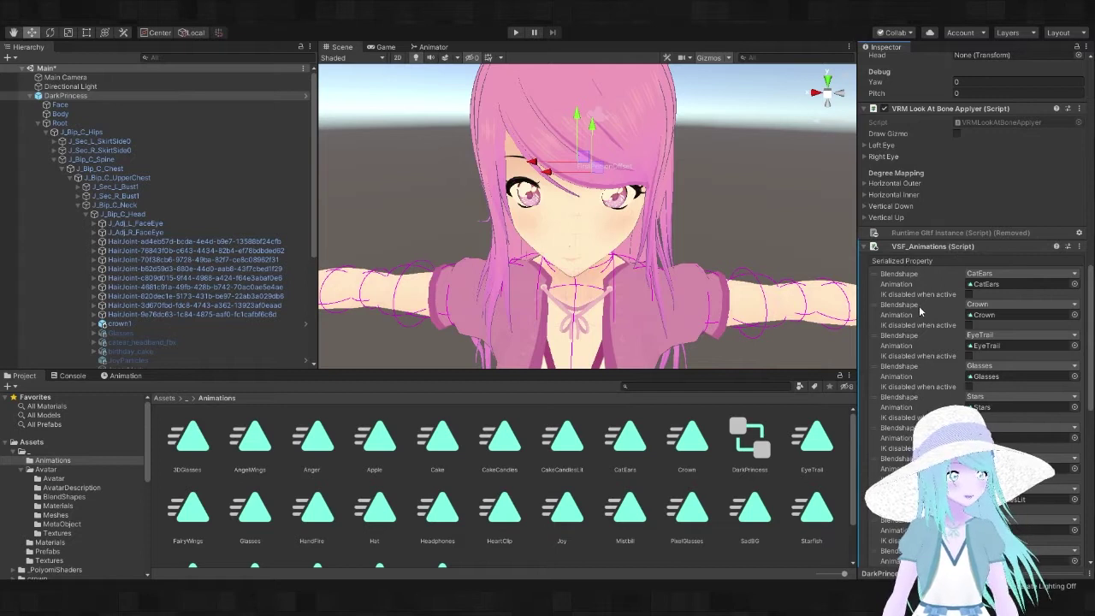
scroll(956, 252, "down", 8)
scroll(911, 376, "down", 3)
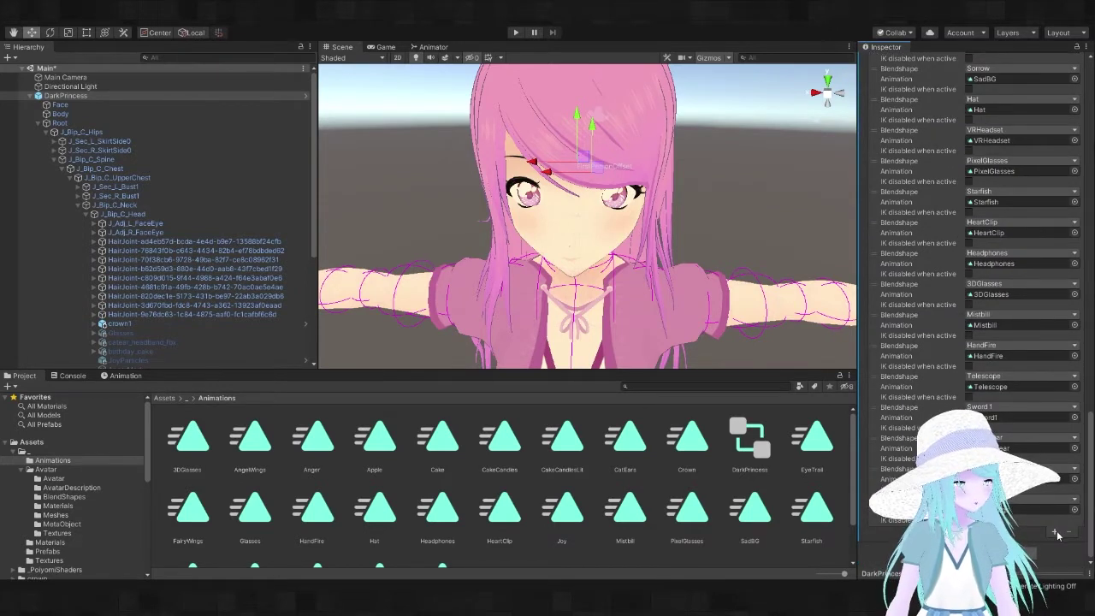
Assign the Apple clip to the Animation field of the last VSF_Animations entry.
scroll(1057, 535, "down", 1)
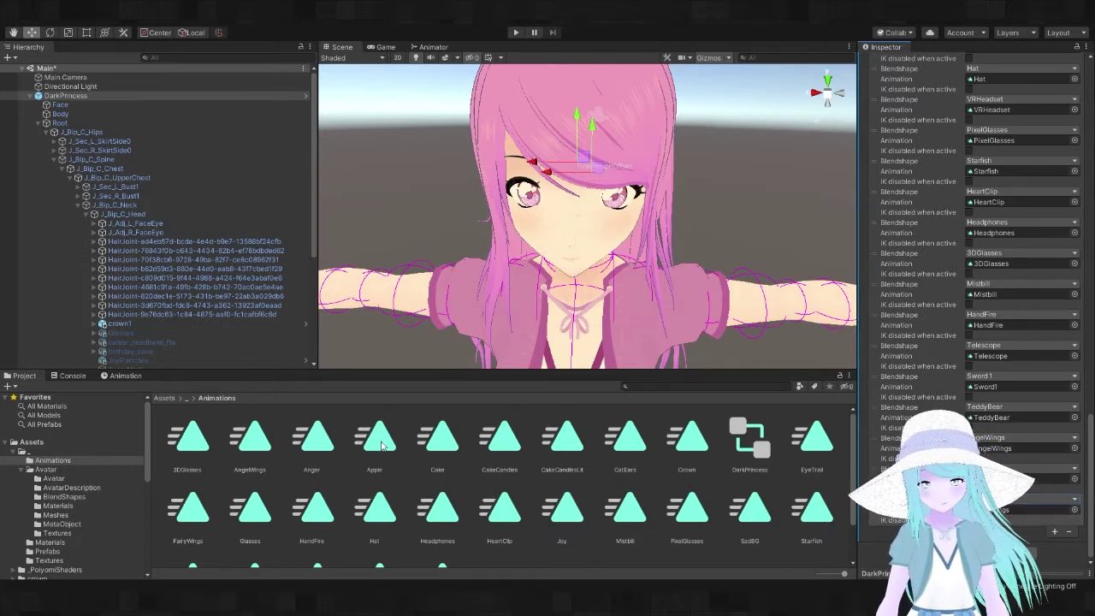
left_click_drag(384, 445, 1031, 509)
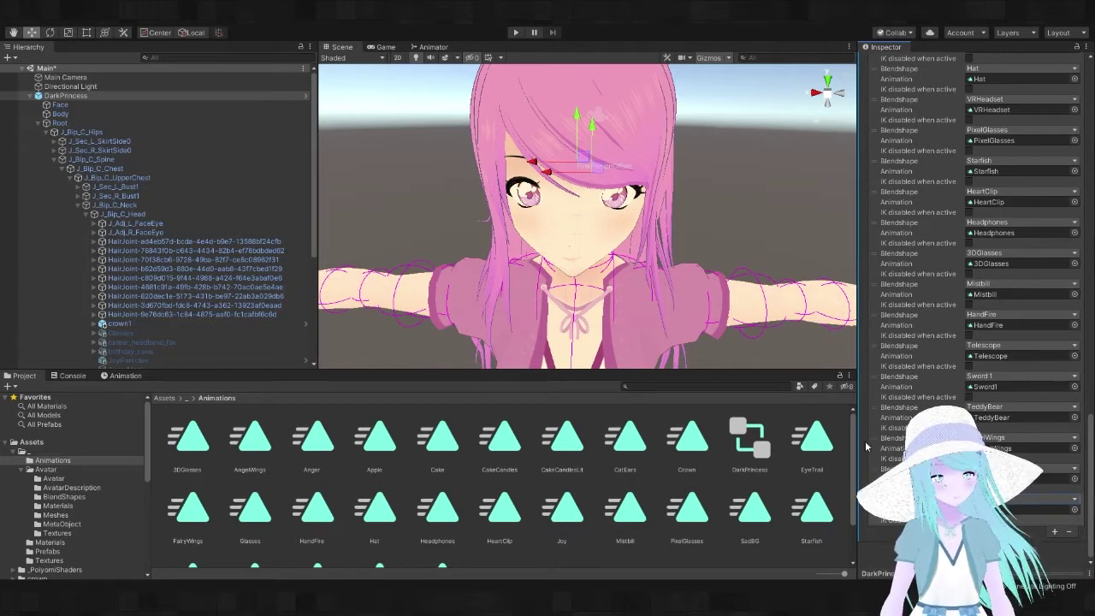
scroll(628, 210, "down", 5)
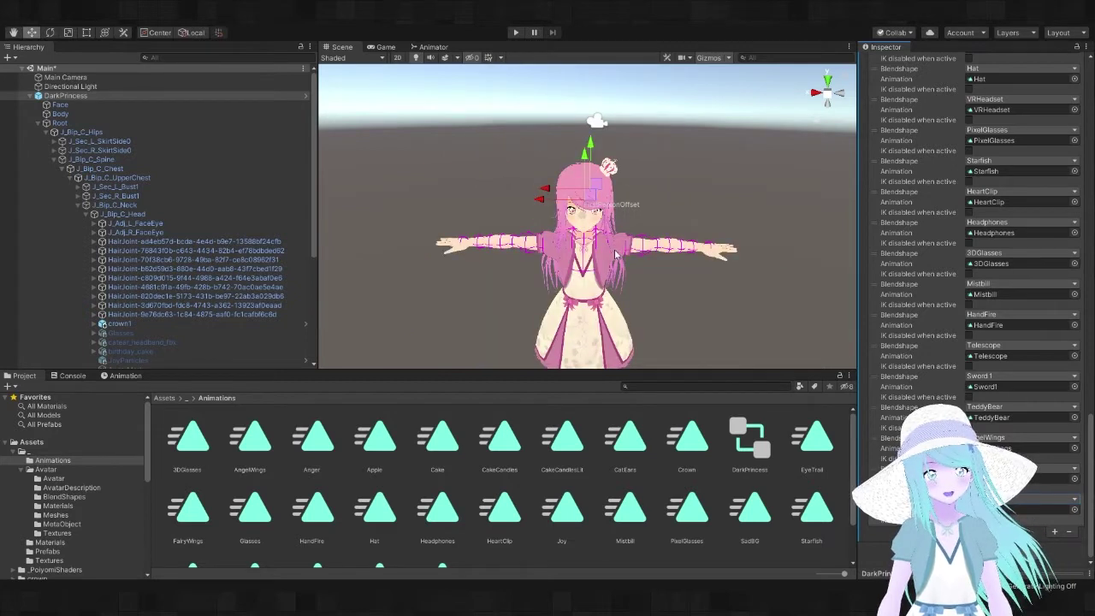
scroll(591, 251, "up", 5)
scroll(584, 263, "down", 5)
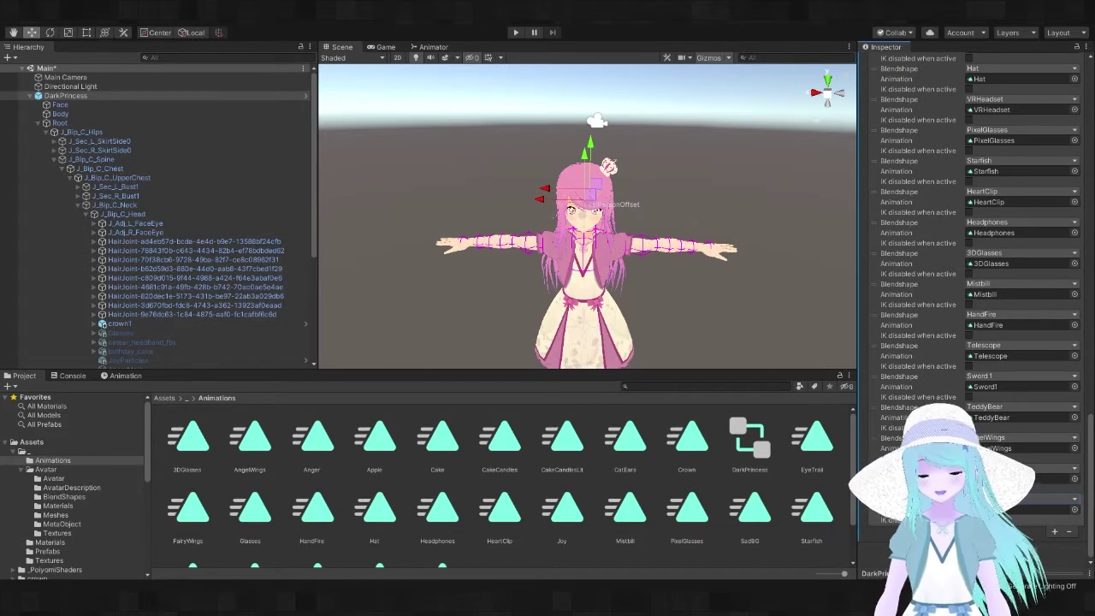
scroll(921, 337, "up", 3)
scroll(918, 341, "up", 9)
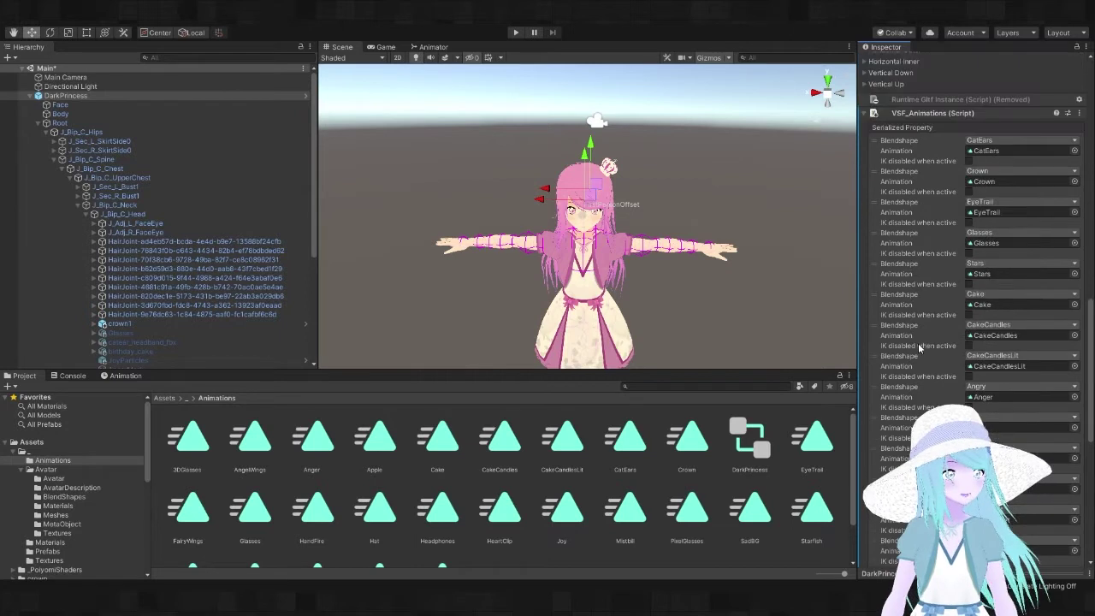
scroll(921, 370, "down", 5)
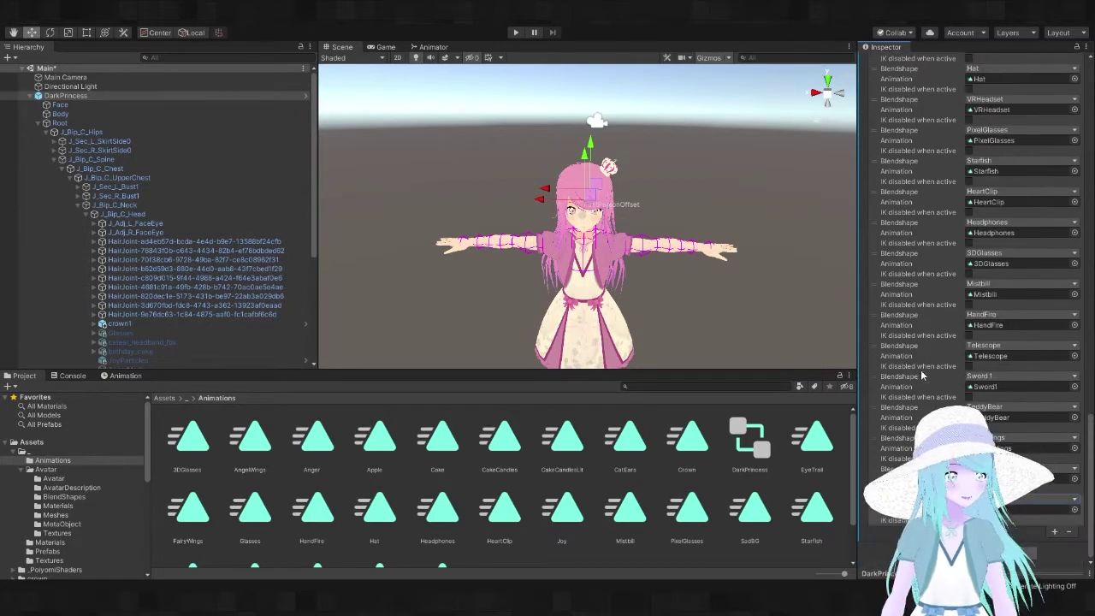
left_click(770, 294)
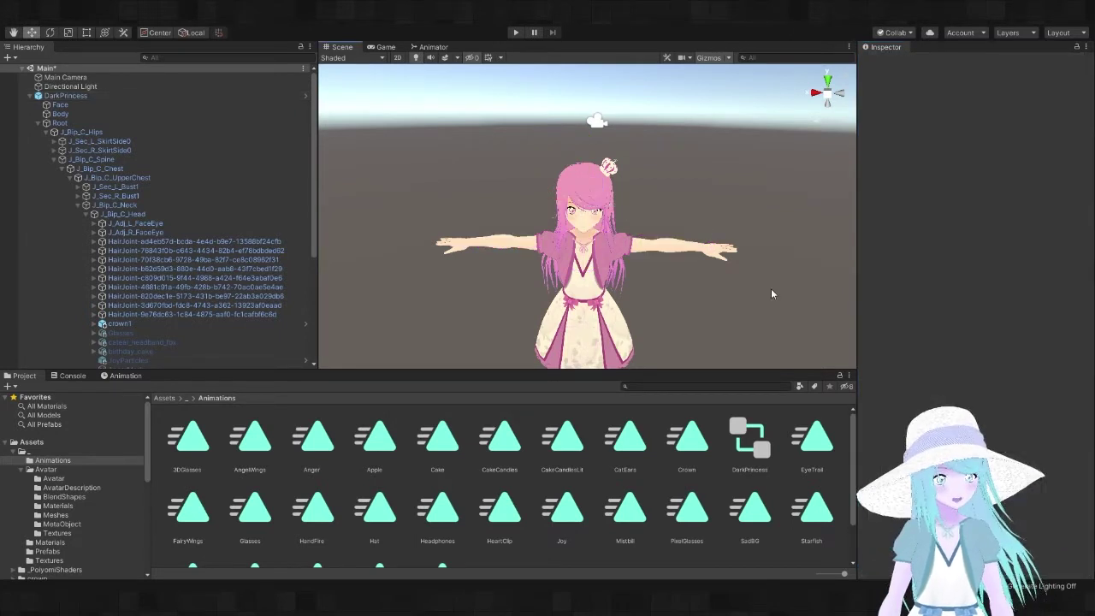
Select the DarkPrincess avatar in the Hierarchy.
left_click(61, 96)
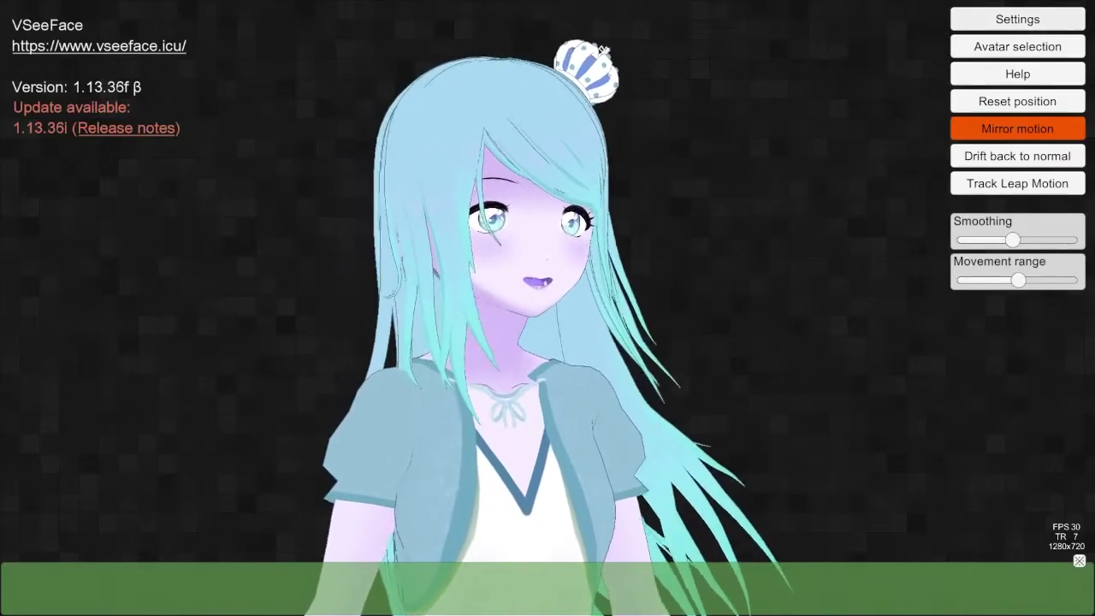
left_click(745, 17)
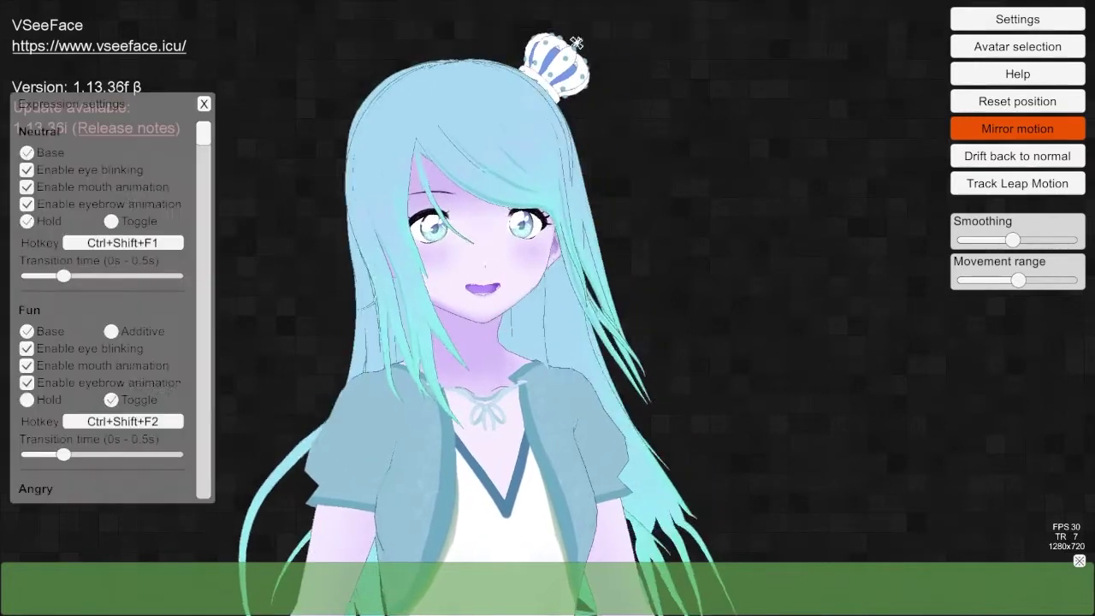
scroll(107, 299, "down", 3)
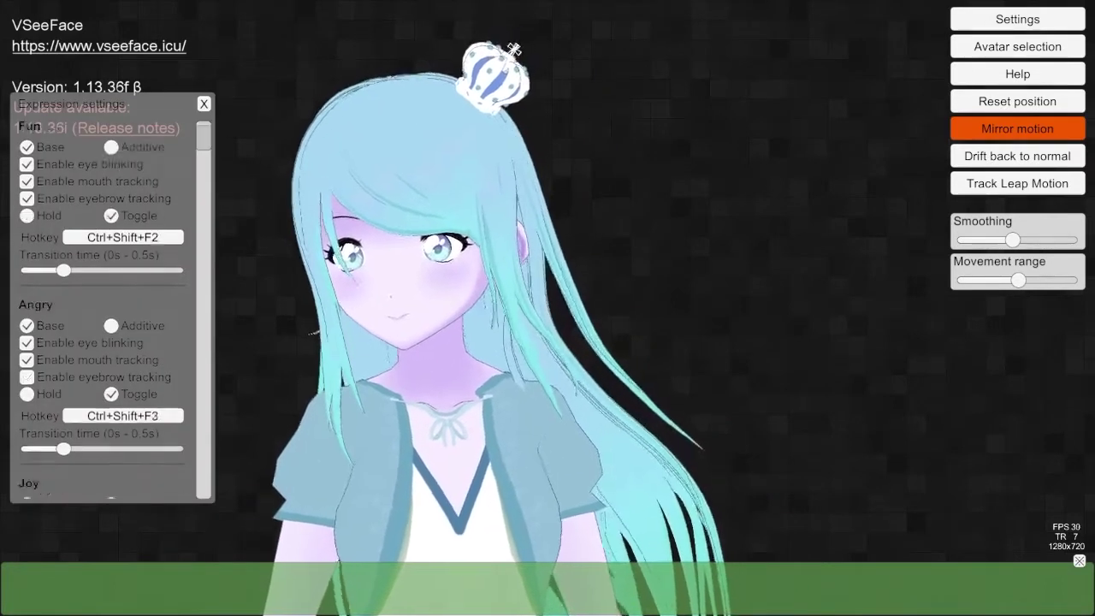
scroll(107, 299, "down", 3)
scroll(107, 299, "up", 6)
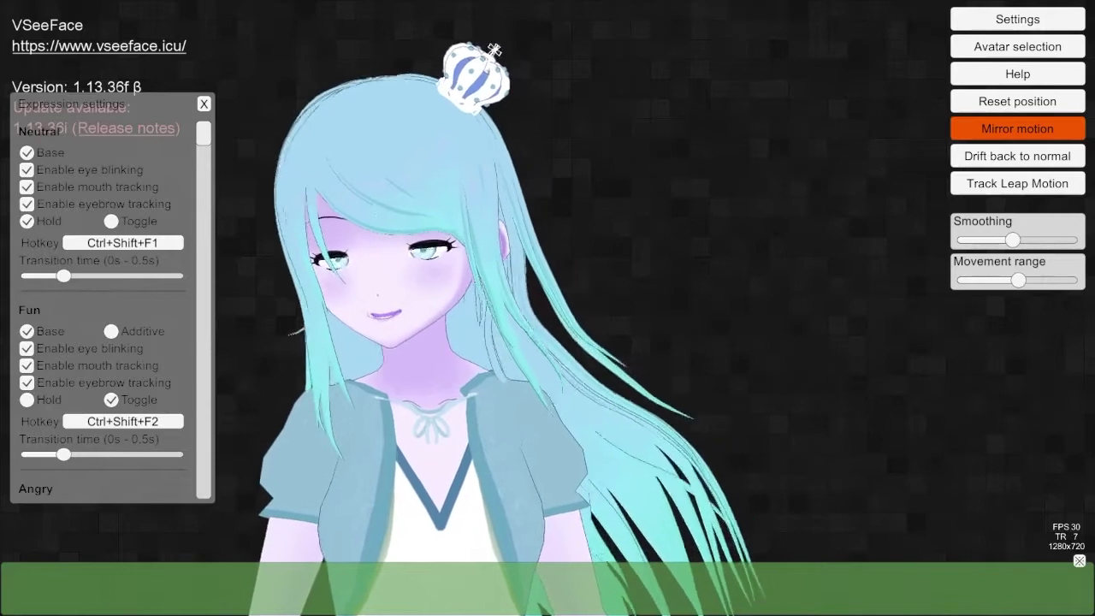
scroll(107, 299, "down", 3)
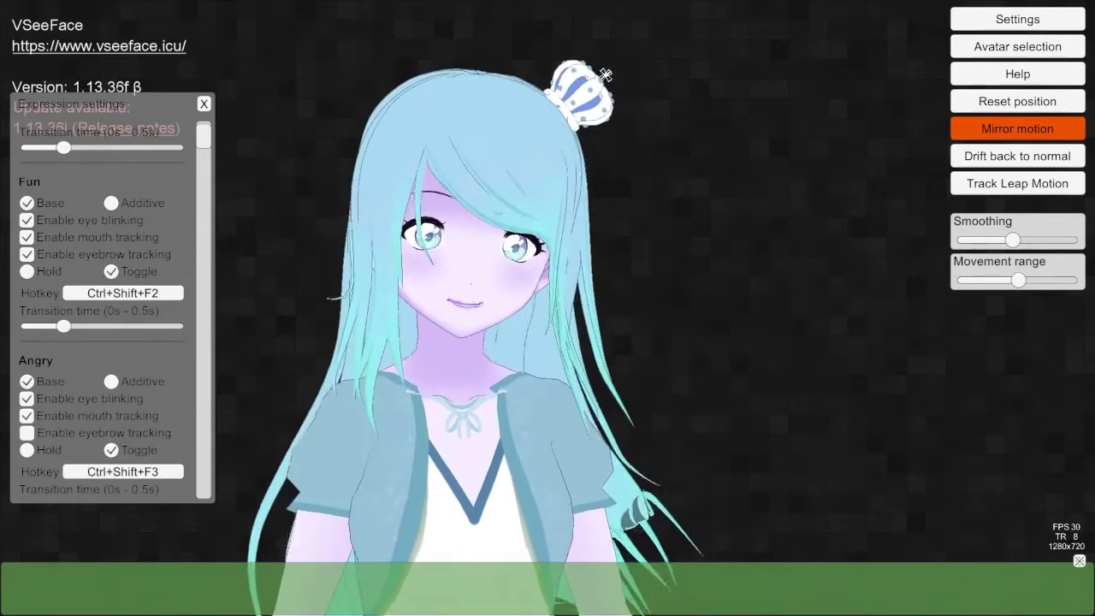
scroll(107, 299, "down", 3)
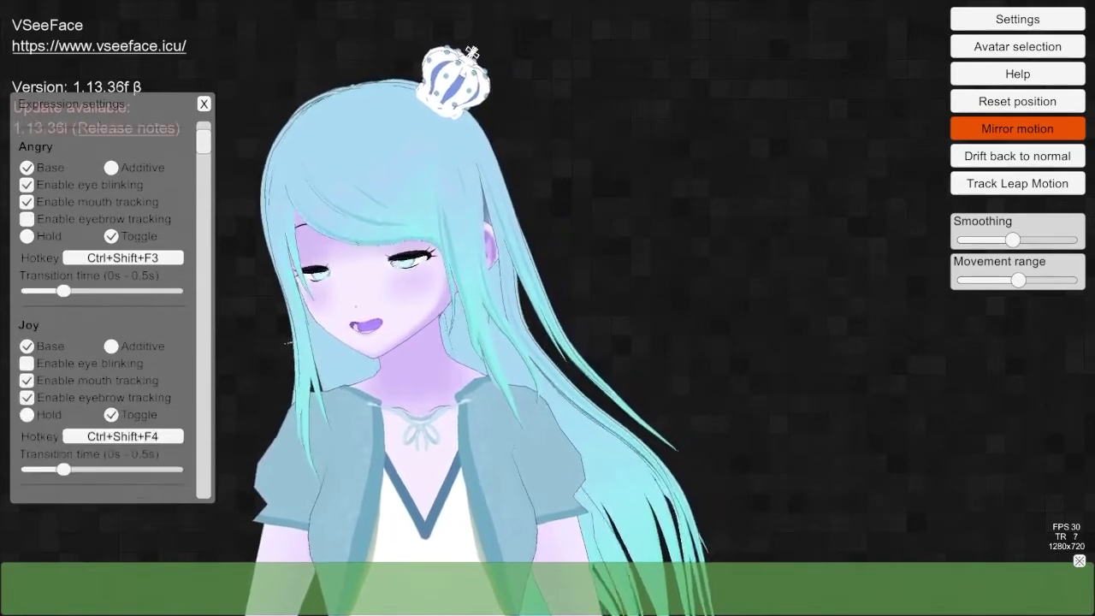
scroll(107, 299, "down", 6)
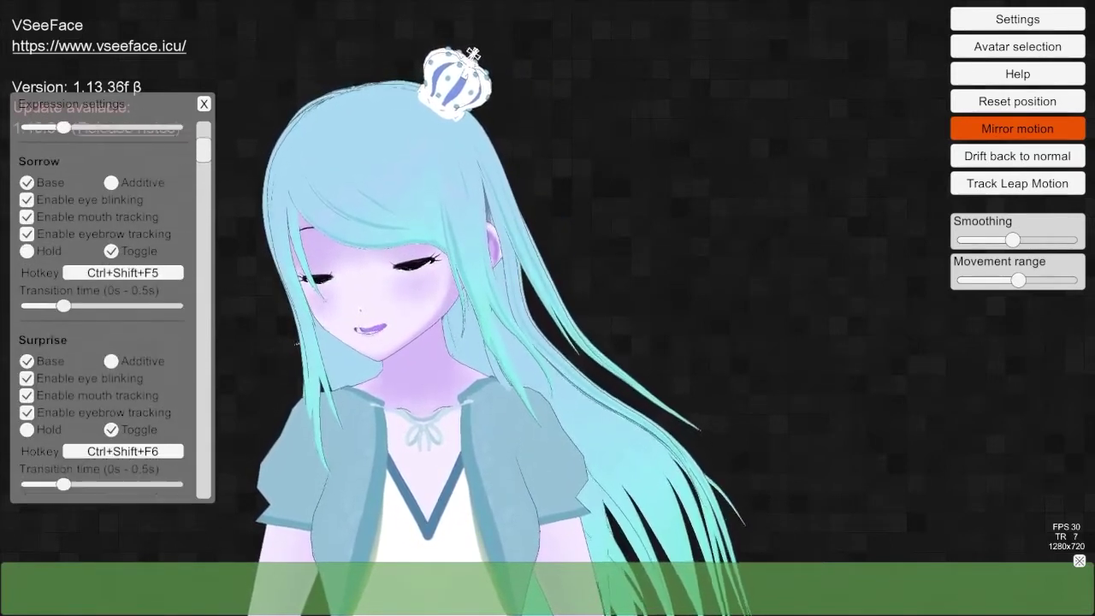
scroll(107, 299, "down", 3)
scroll(107, 300, "down", 1)
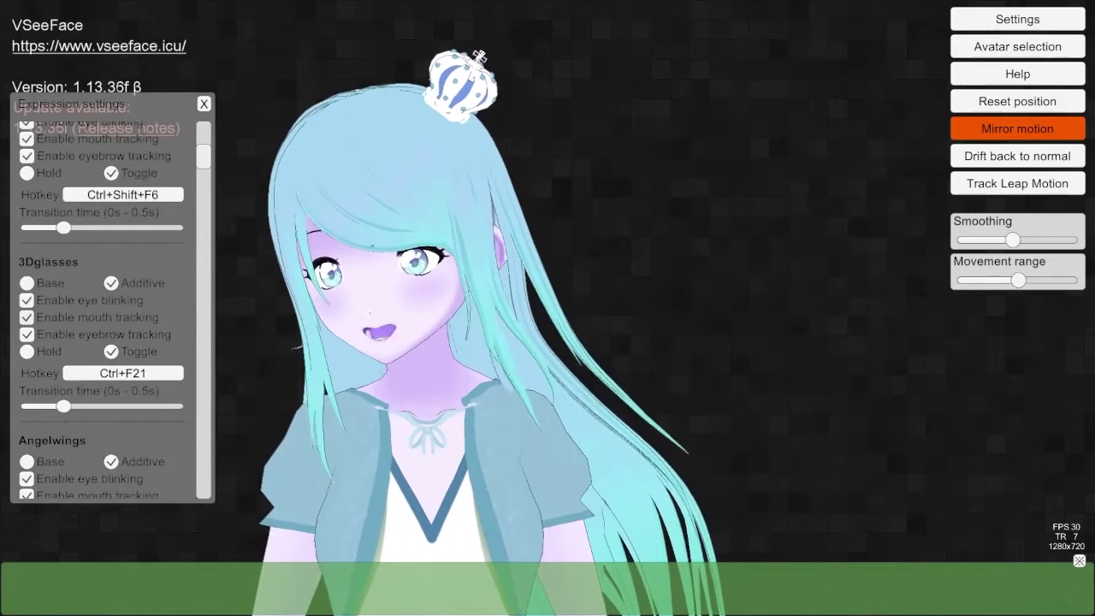
scroll(107, 299, "down", 5)
scroll(107, 300, "down", 1)
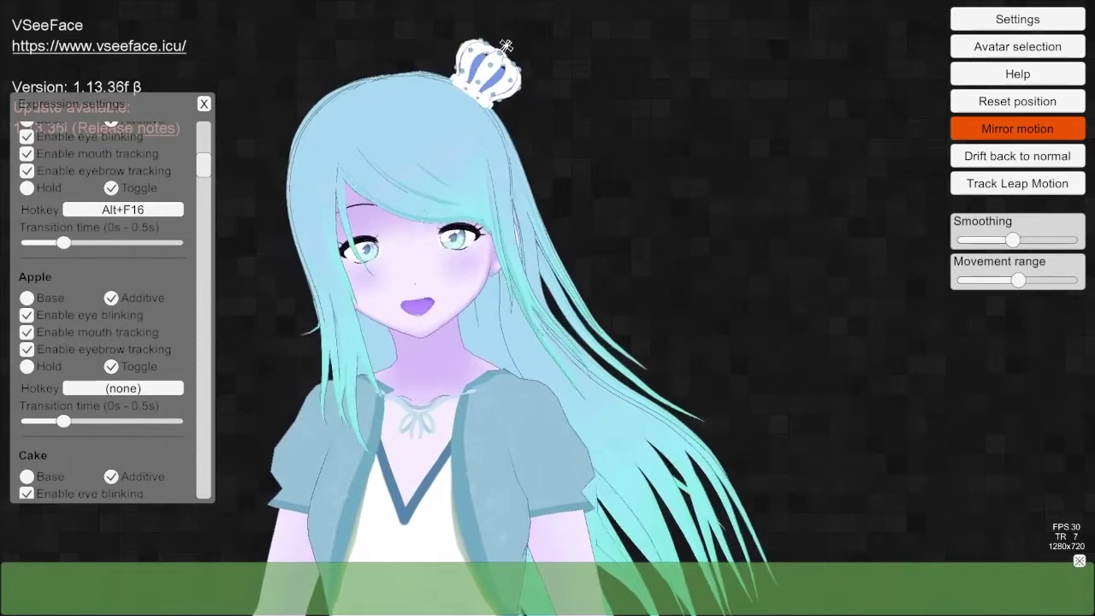
scroll(112, 299, "up", 3)
scroll(111, 312, "up", 5)
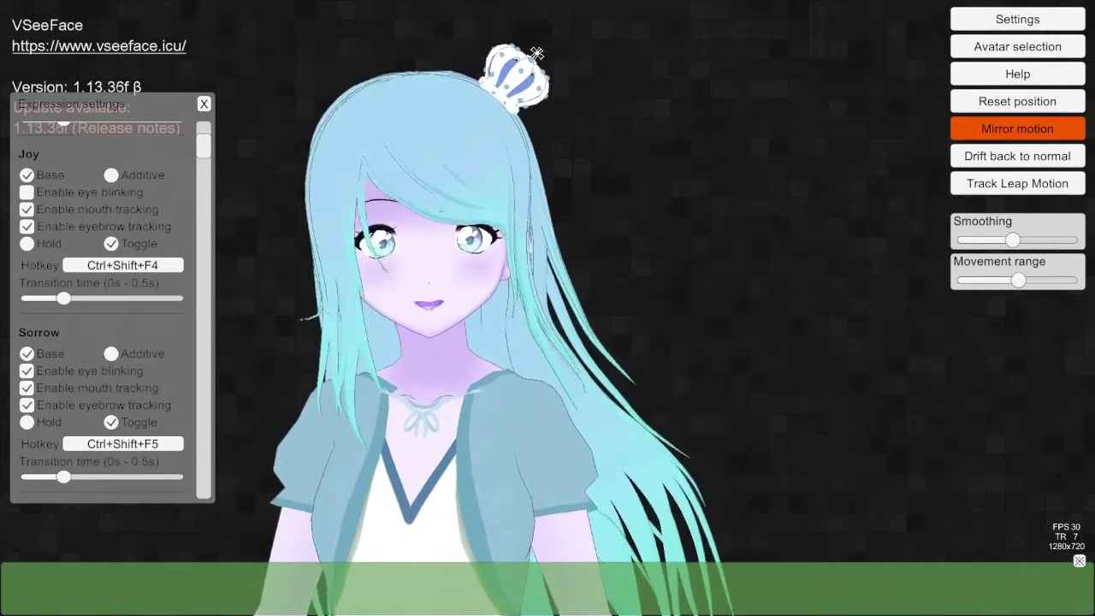
scroll(111, 311, "down", 6)
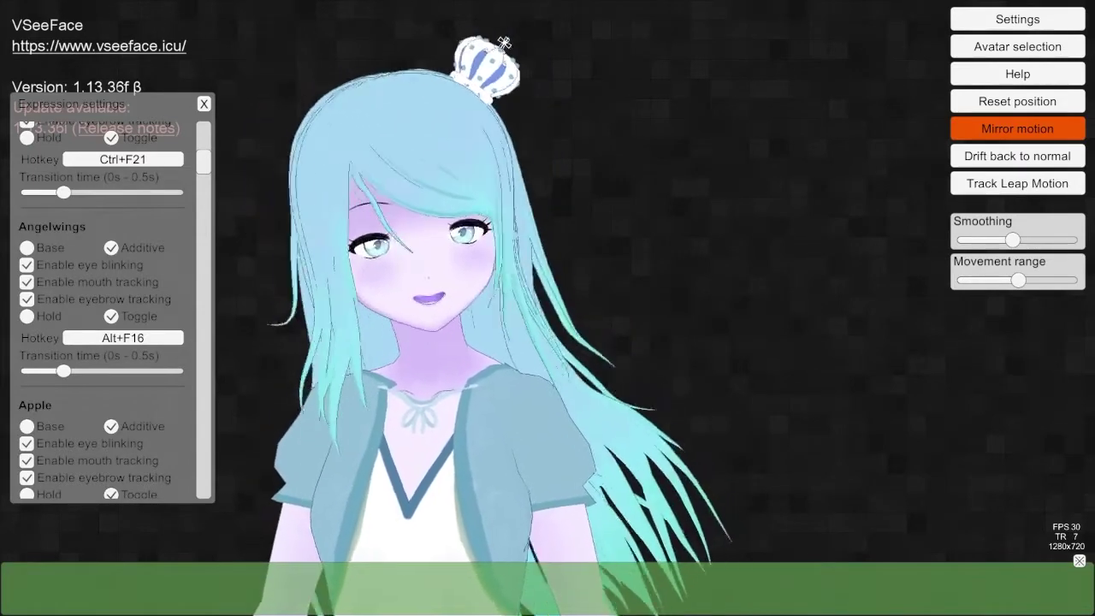
scroll(103, 308, "down", 3)
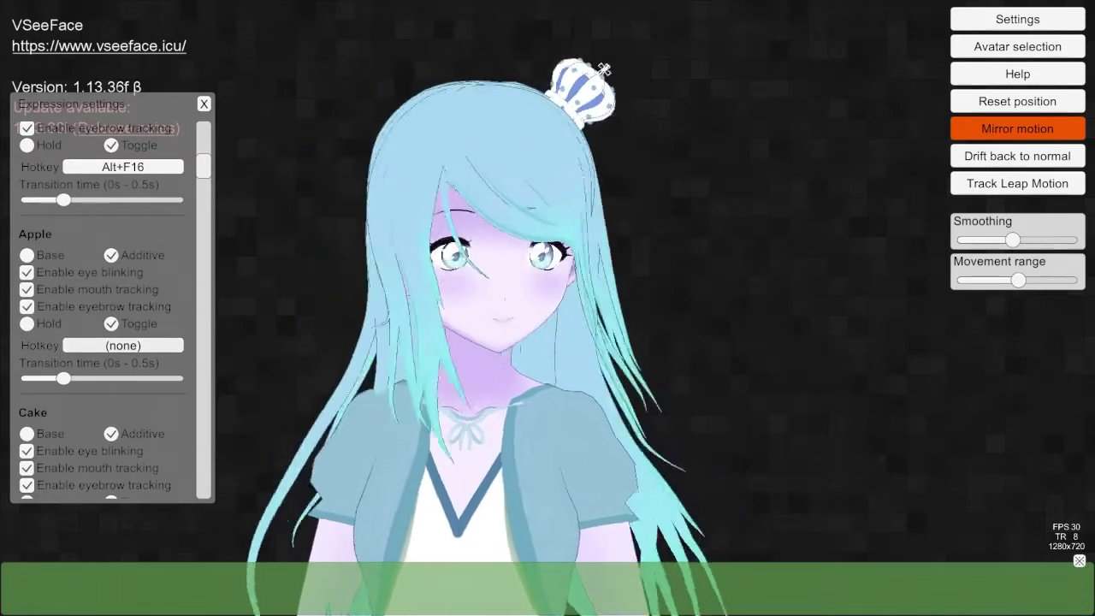
scroll(111, 299, "up", 2)
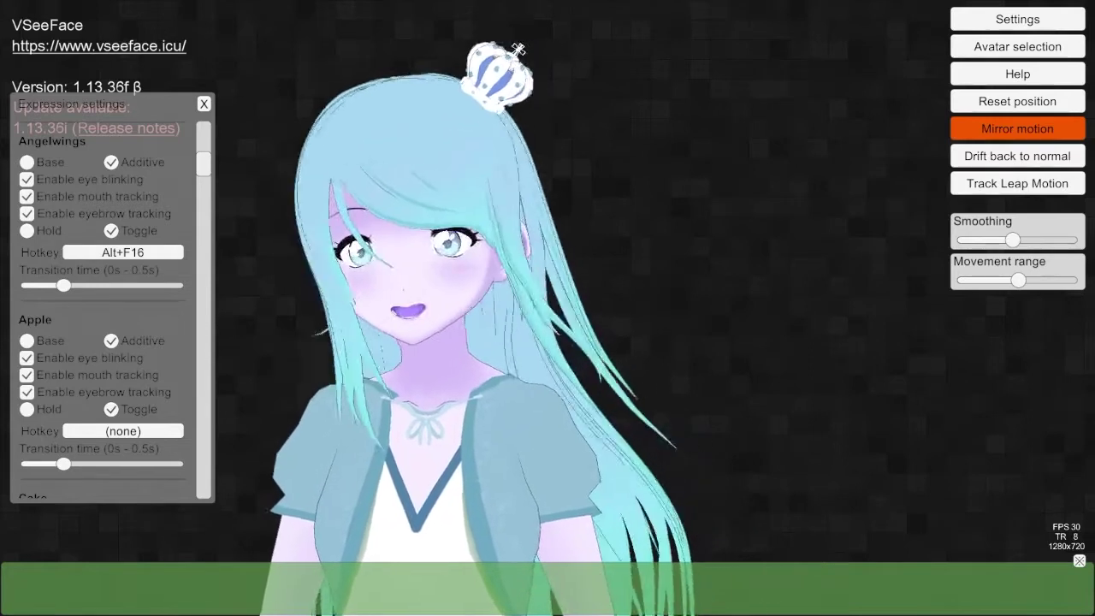
scroll(111, 299, "down", 3)
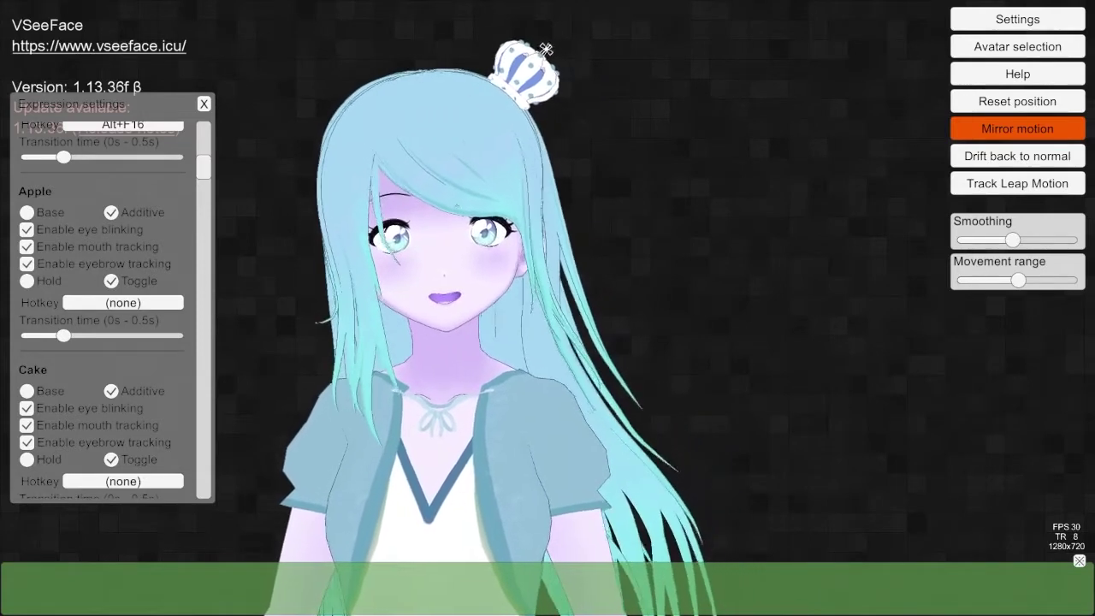
scroll(102, 308, "down", 5)
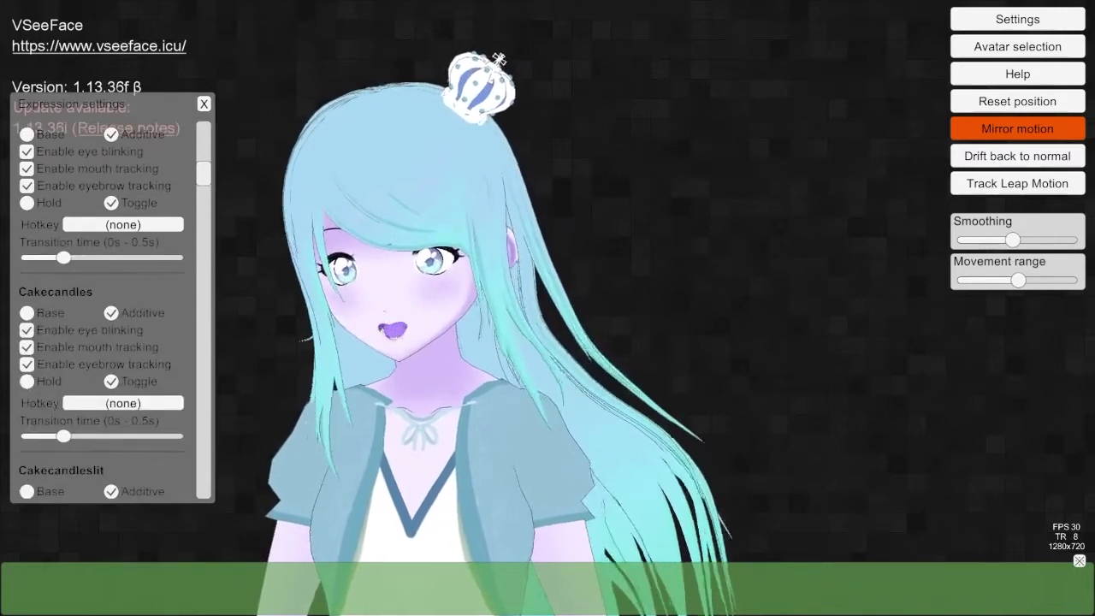
scroll(102, 308, "up", 4)
scroll(103, 308, "up", 3)
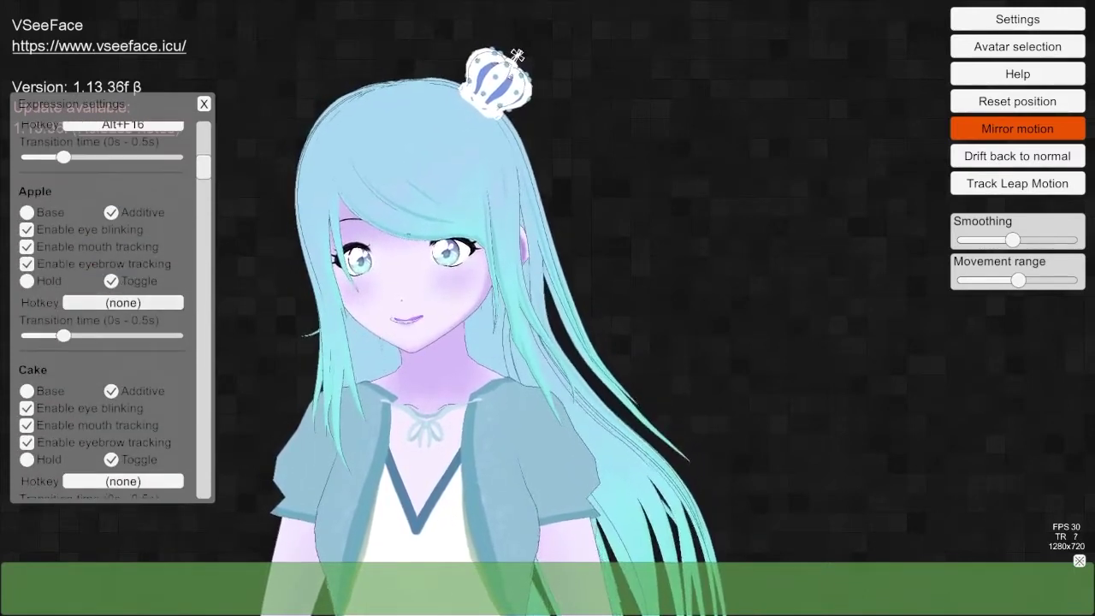
scroll(102, 308, "down", 1)
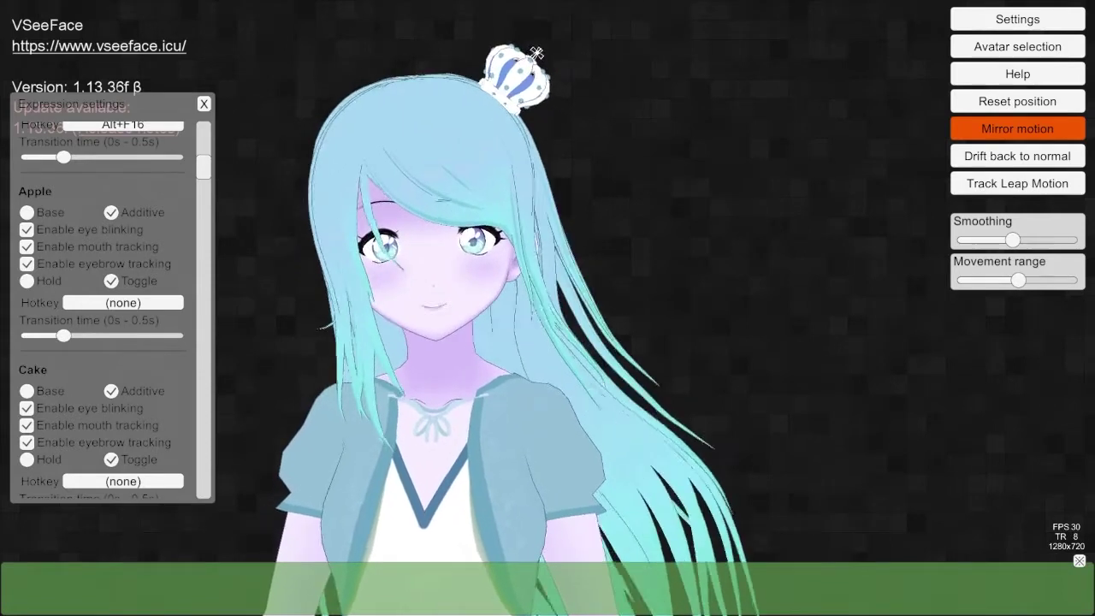
scroll(103, 308, "up", 5)
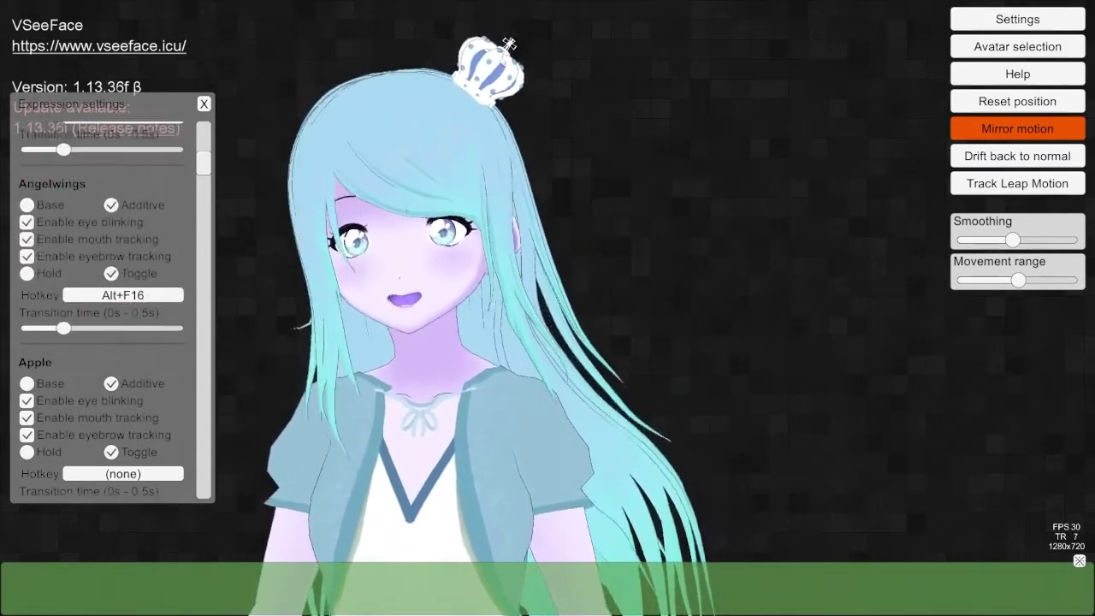
scroll(102, 308, "down", 1)
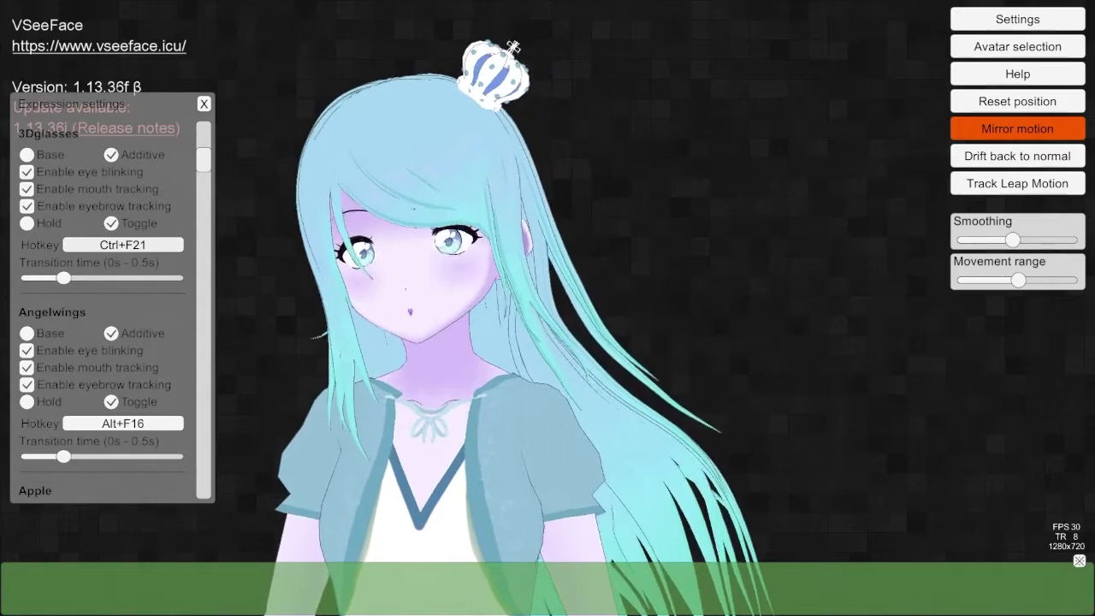
scroll(103, 299, "down", 1)
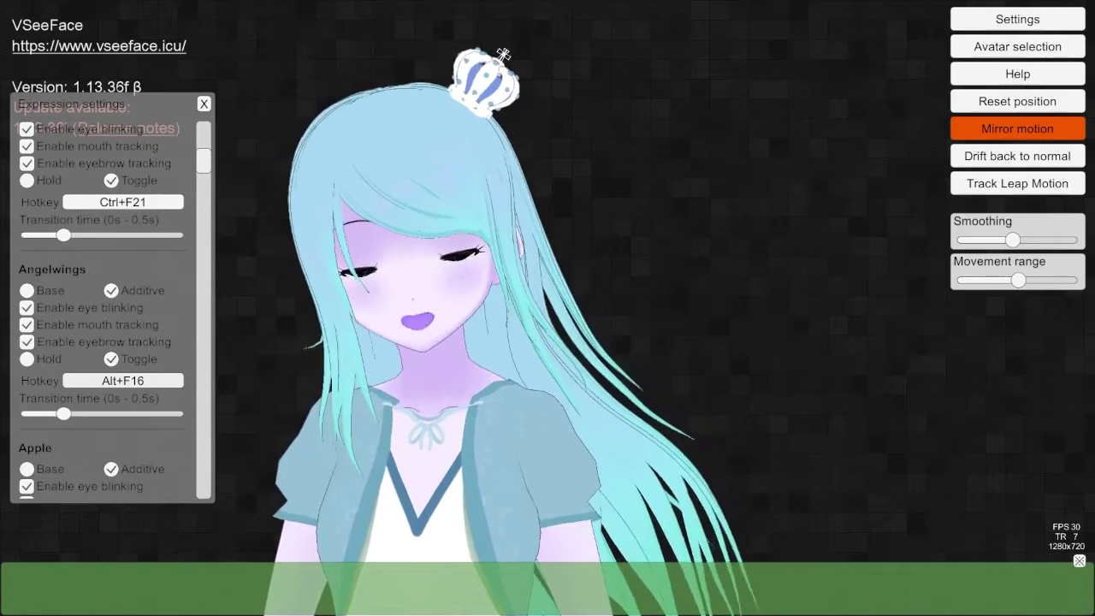
scroll(103, 299, "down", 3)
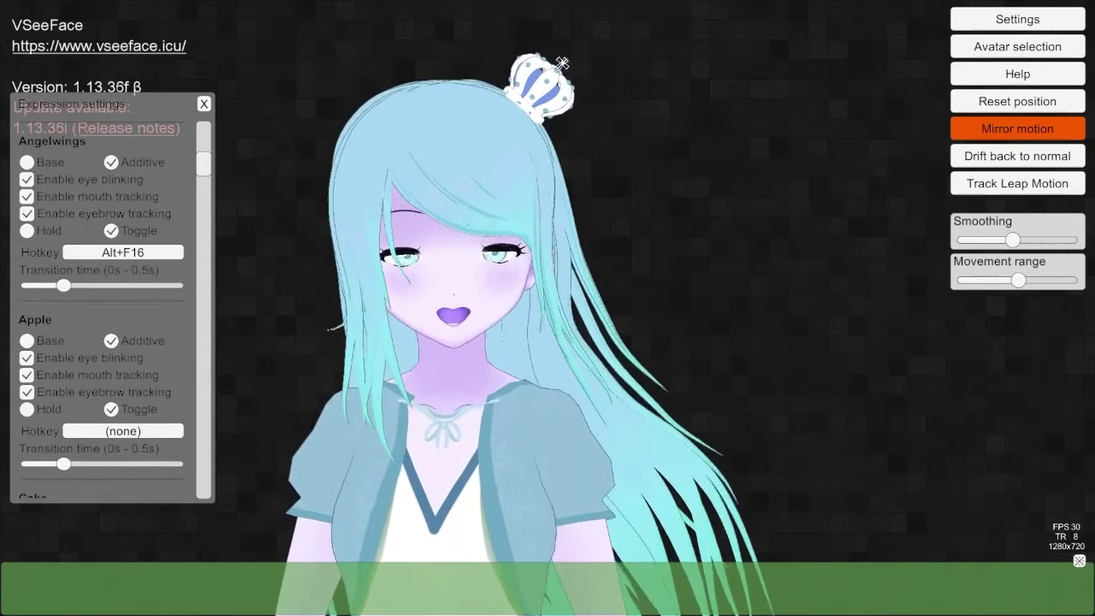
Confirm Alt+F14 for Apple and toggle the apple on, then test Alt+F16 cat ears on and off.
scroll(103, 299, "down", 3)
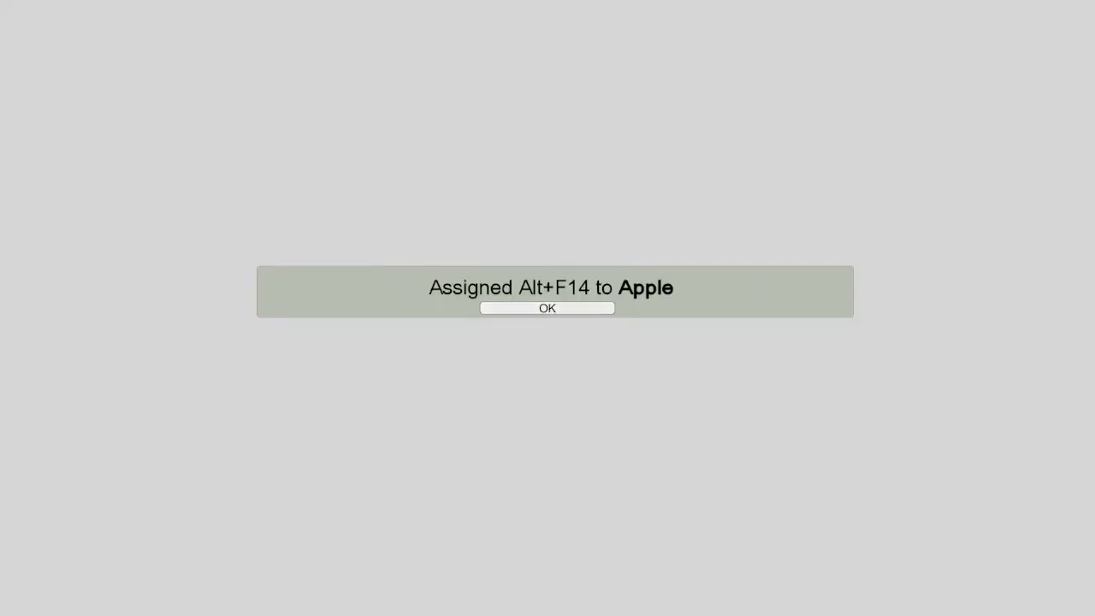
key("Return")
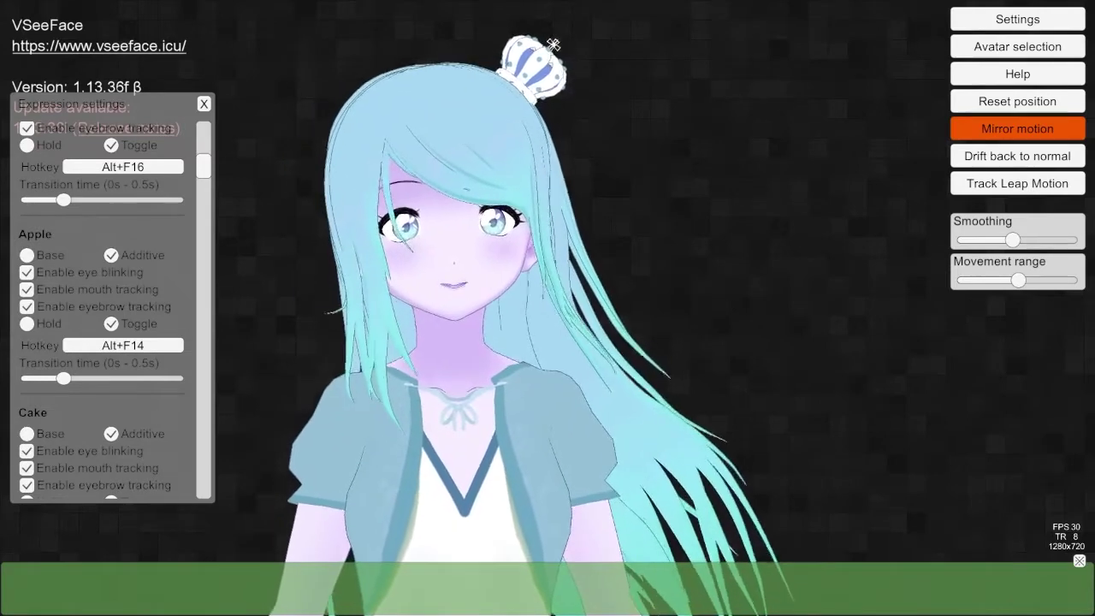
key("alt+F14")
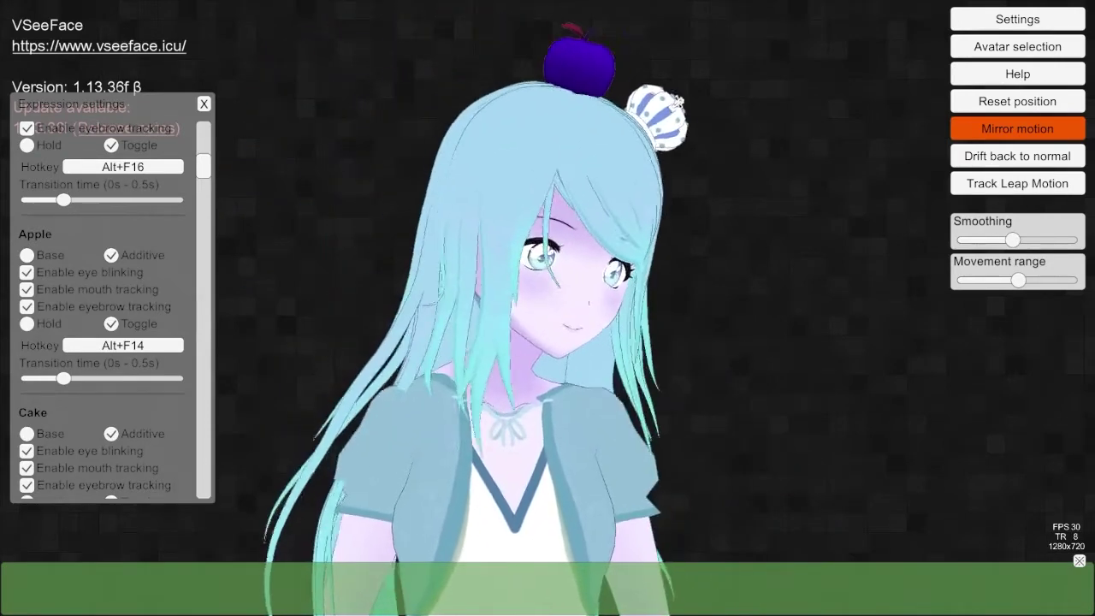
key("alt+F16")
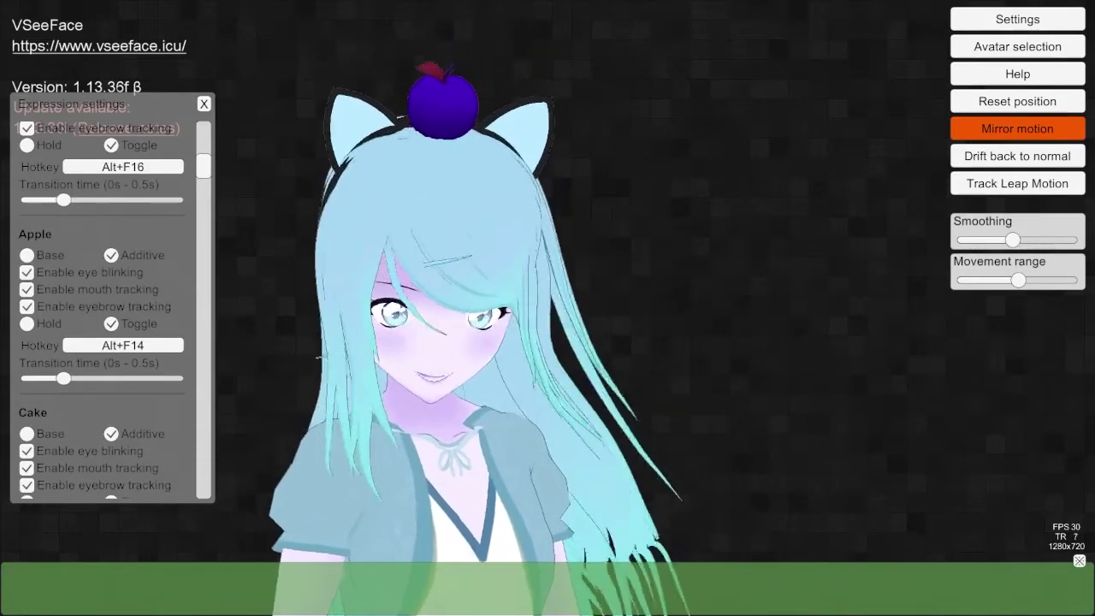
key("alt+F16")
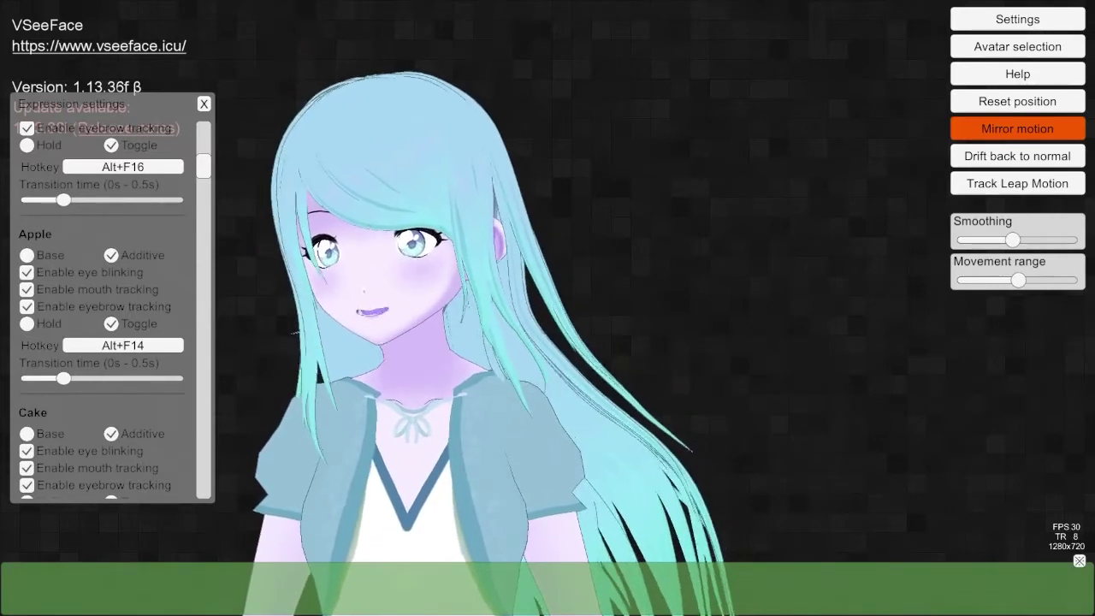
Close the Expression settings panel to leave only the live avatar showing.
left_click(203, 104)
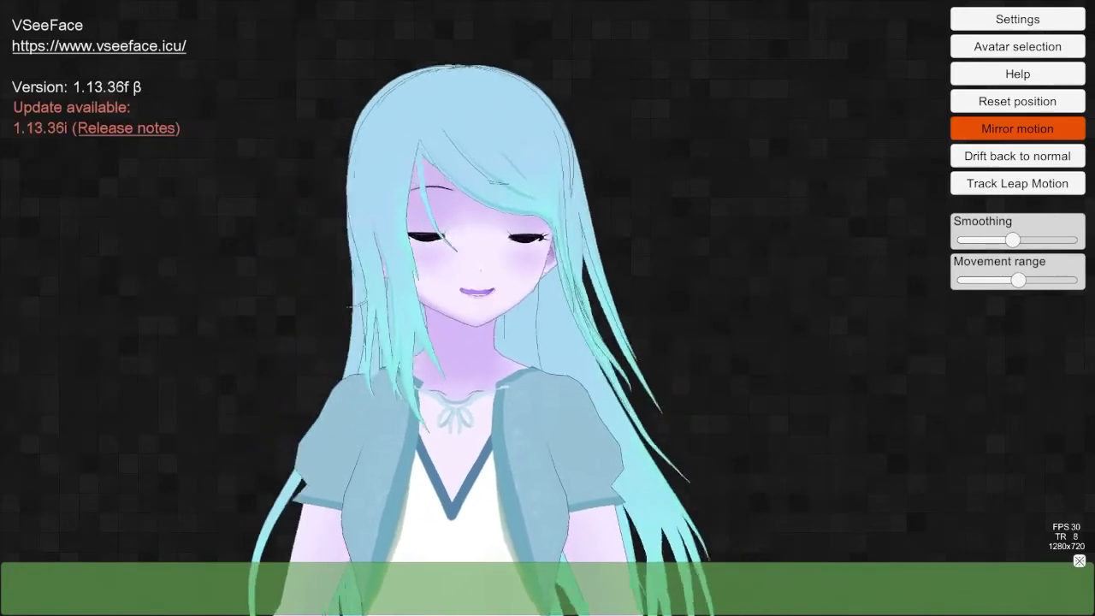